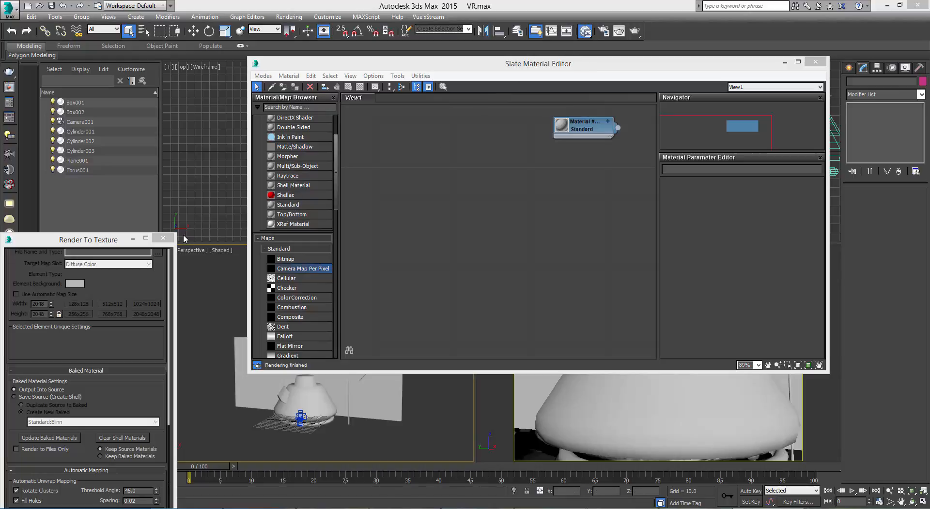
Step: Close the Render To Texture window and switch to the Capsule_Finished.psd document in Photoshop
click(163, 237)
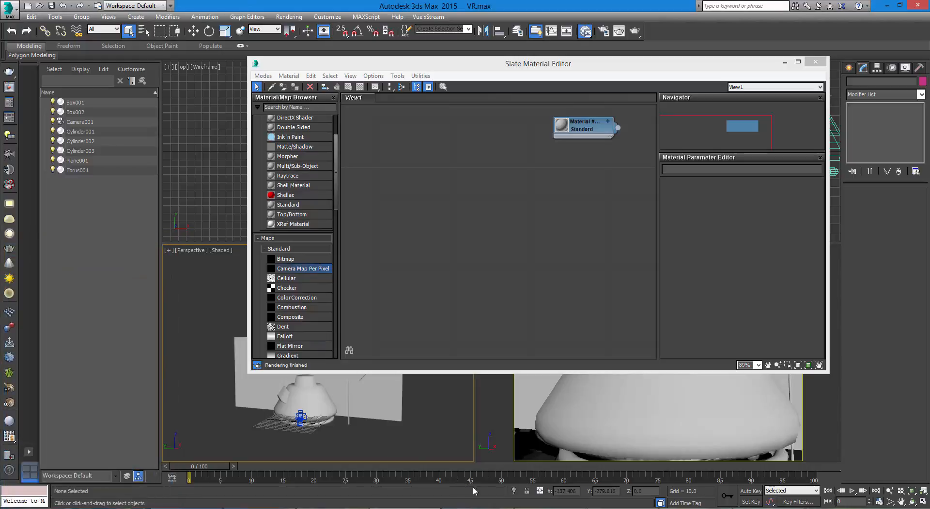
mouse_move(623, 508)
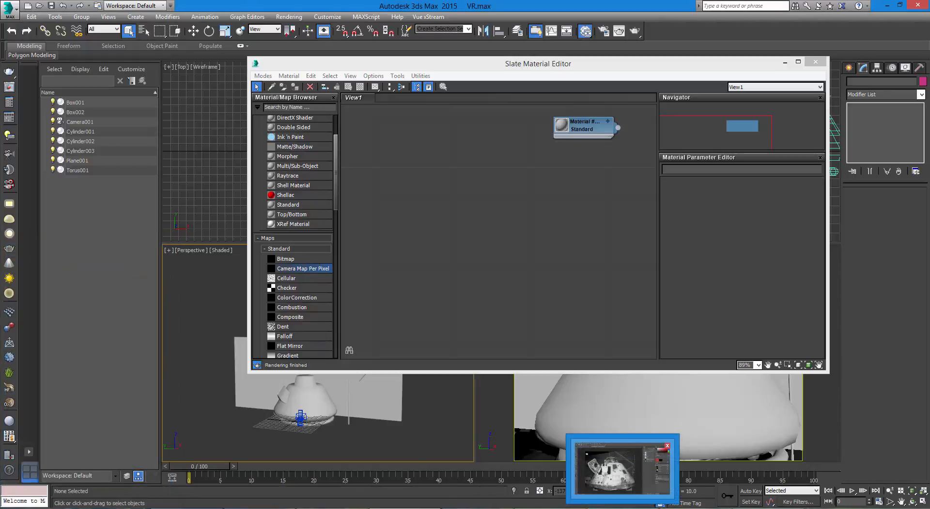
click(622, 469)
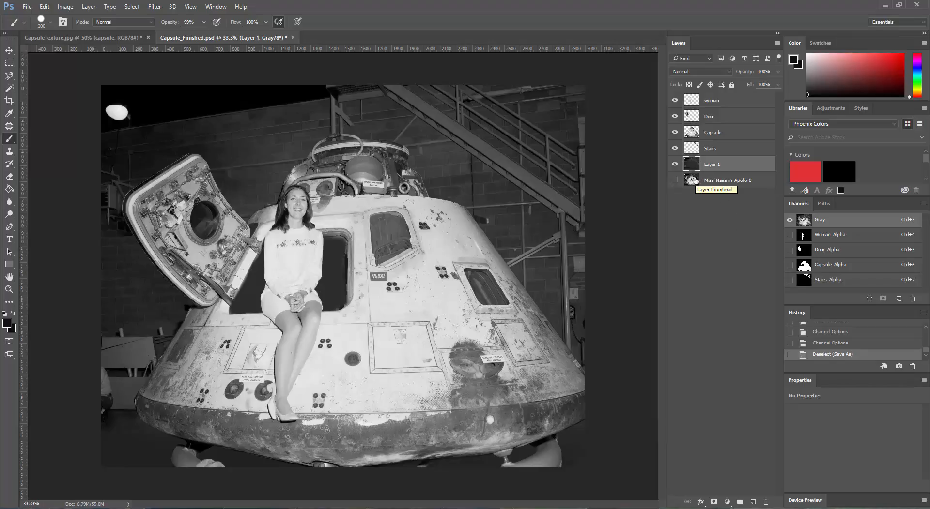
Step: Hide the woman, Door, Capsule, Stairs and Layer 1 layers one by one, and show only the original Miss-Nasa-in-Apollo-8 photo
click(674, 101)
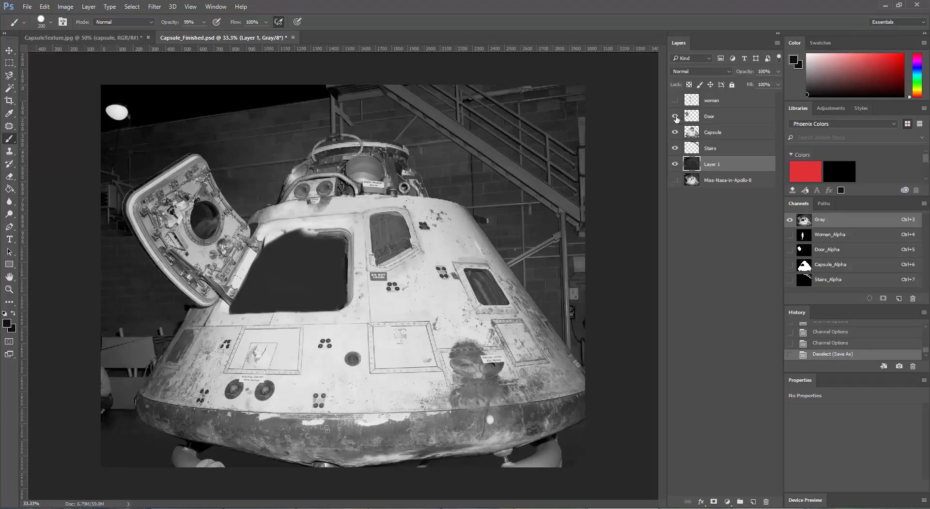
click(674, 117)
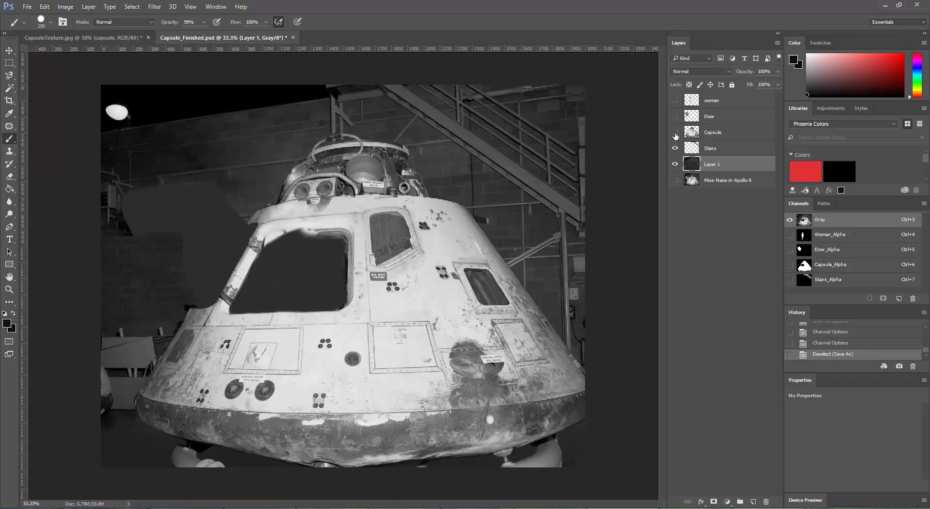
click(675, 133)
click(675, 148)
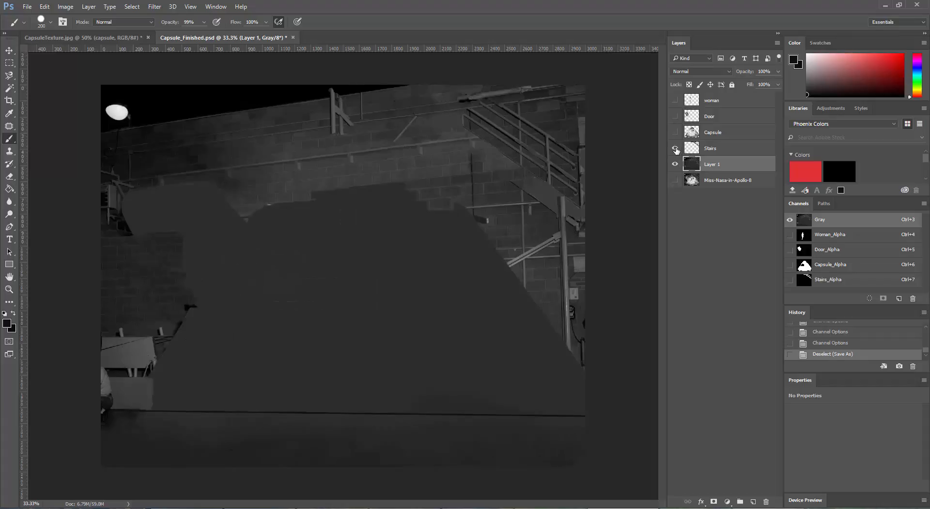
click(675, 148)
click(675, 164)
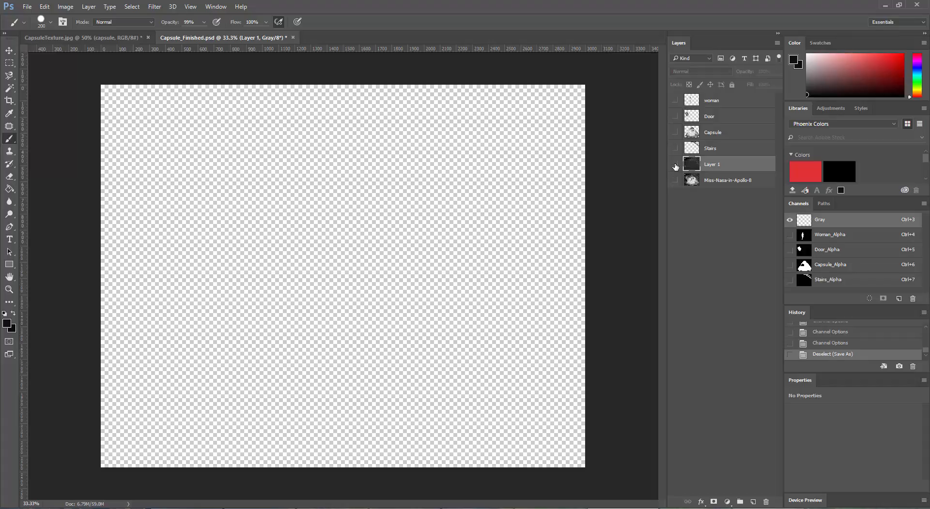
click(674, 165)
alt+click(675, 180)
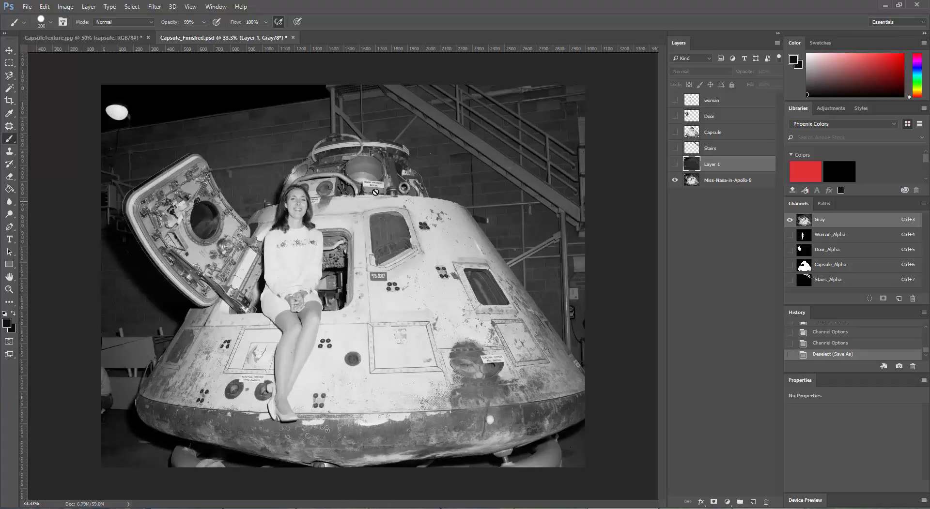
Step: Hide the original photo layer and show Layer 1, Stairs, Capsule, Door and woman again, one by one
click(675, 181)
click(674, 164)
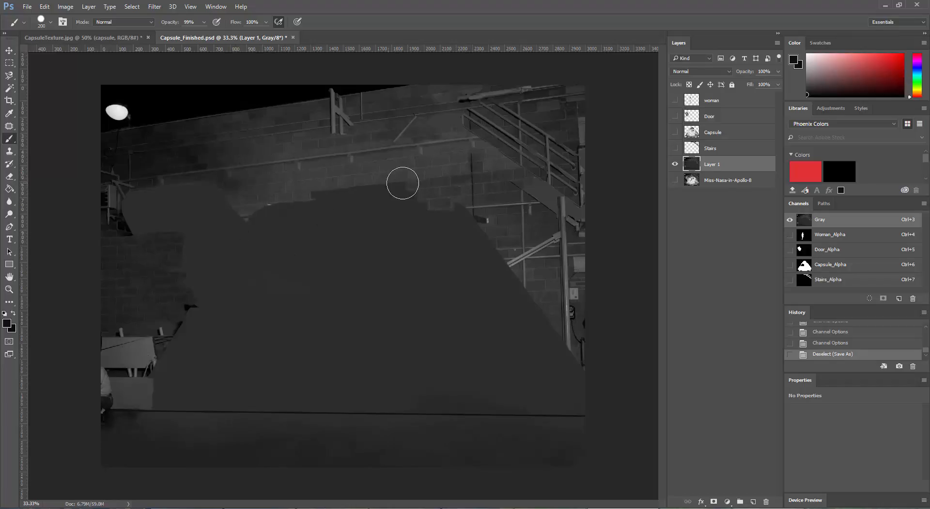
click(675, 148)
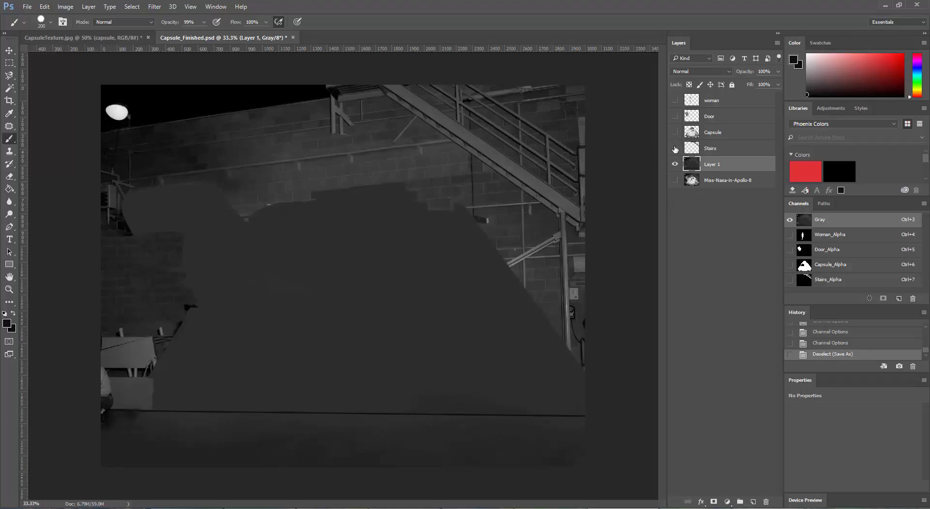
click(674, 149)
click(674, 149)
click(675, 132)
click(674, 117)
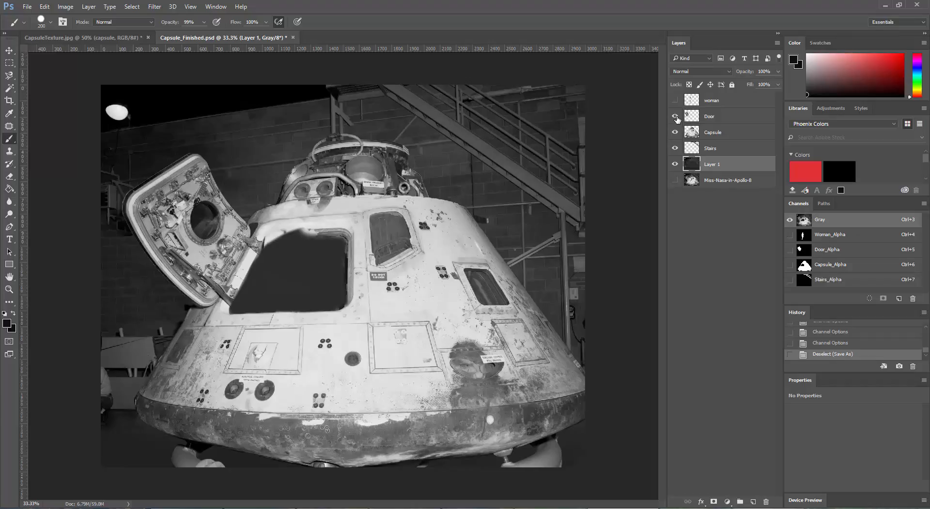
click(674, 101)
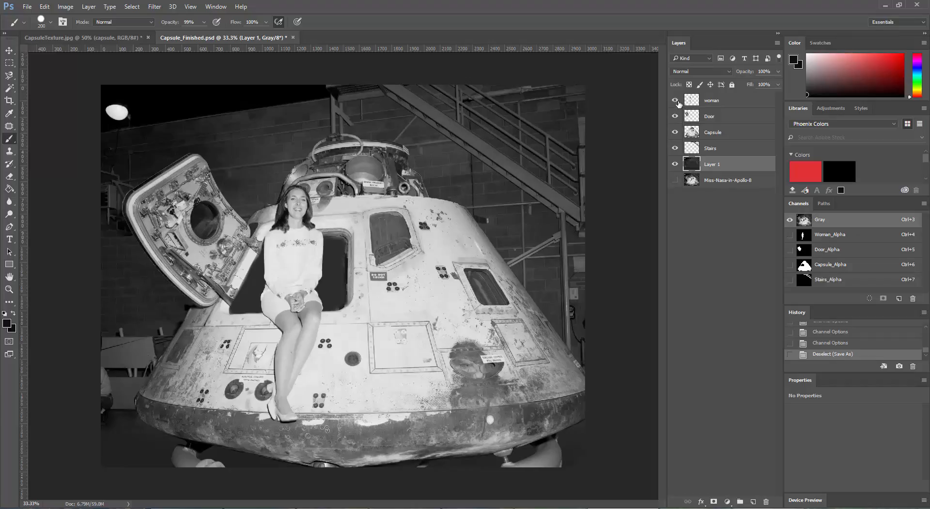
Step: View the Woman, Door, Capsule and Stairs alpha channels, and compare the Woman_Alpha mask with the image
click(790, 235)
click(791, 235)
click(831, 236)
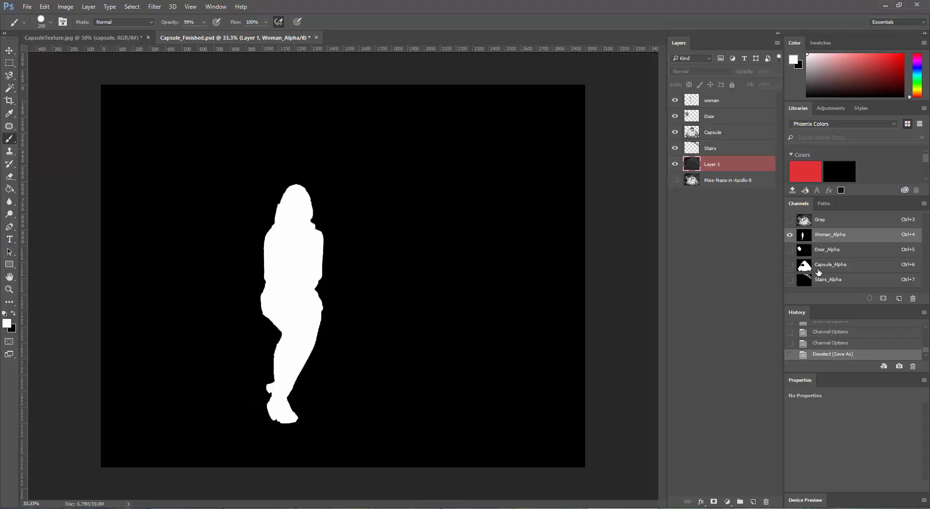
click(825, 251)
click(828, 266)
click(829, 281)
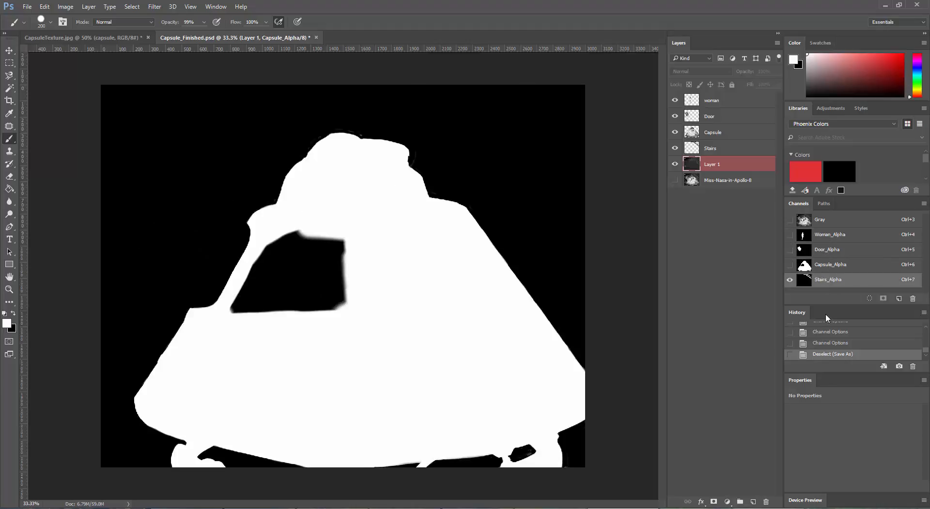
click(831, 236)
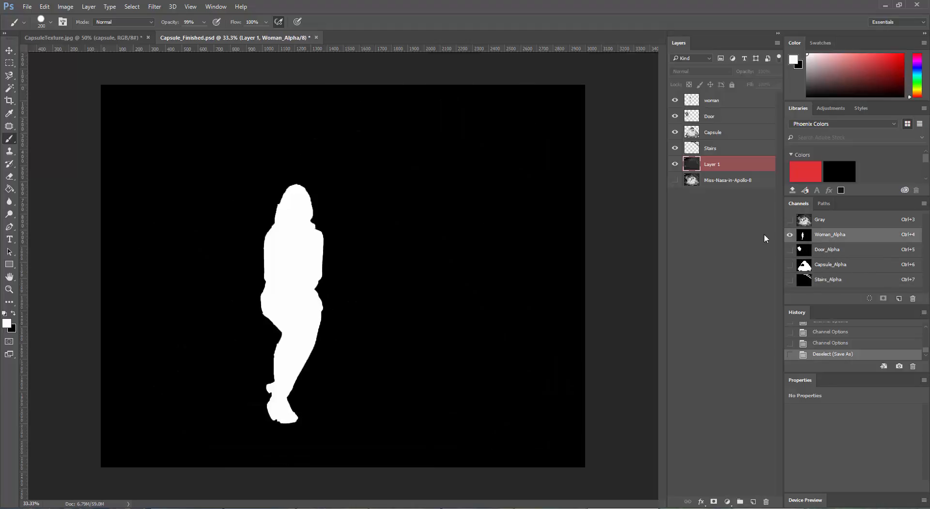
click(723, 237)
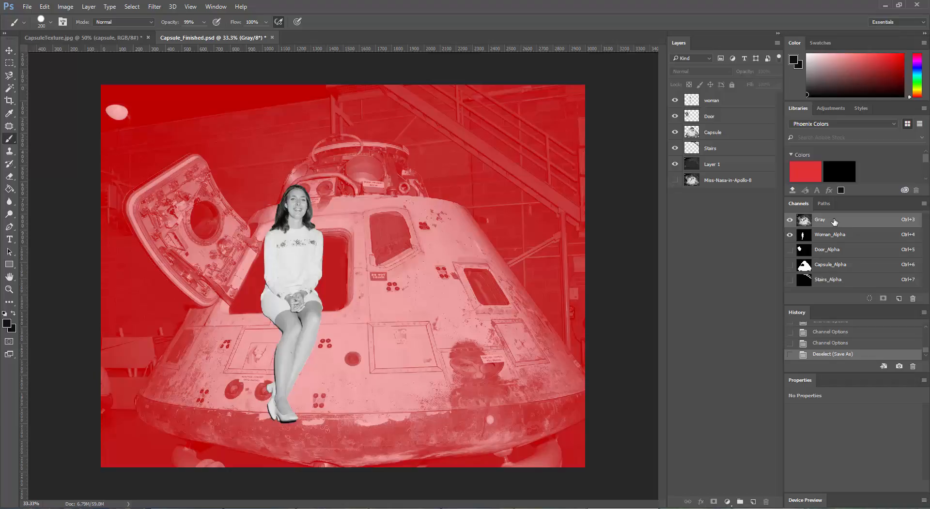
click(789, 220)
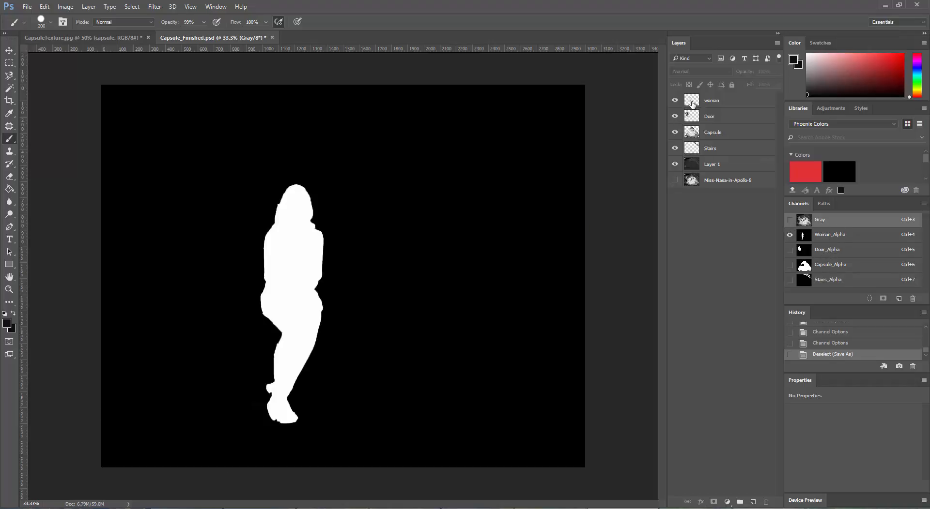
Step: Load the woman layer's outline as a selection, fill it with white in a new channel, and delete that channel again
ctrl+click(692, 102)
click(899, 298)
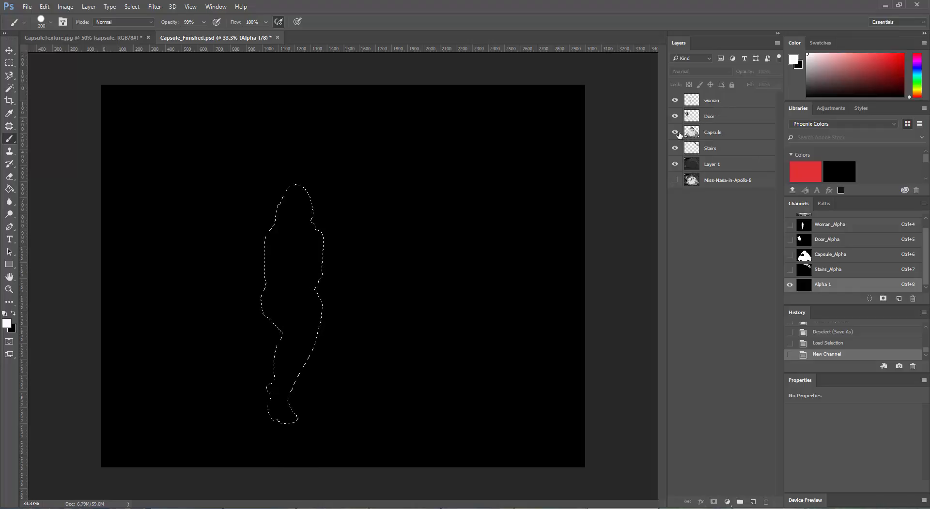
key(shift+F5)
click(530, 150)
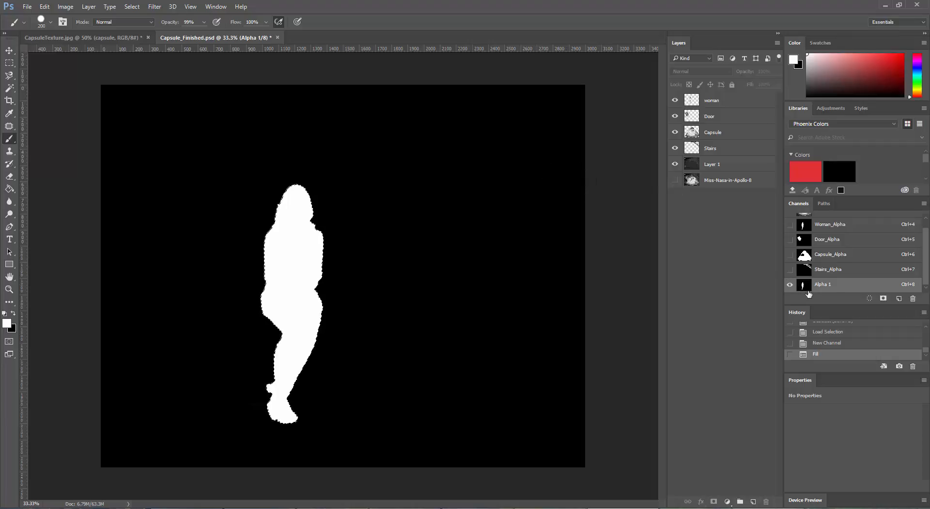
drag(884, 285, 912, 298)
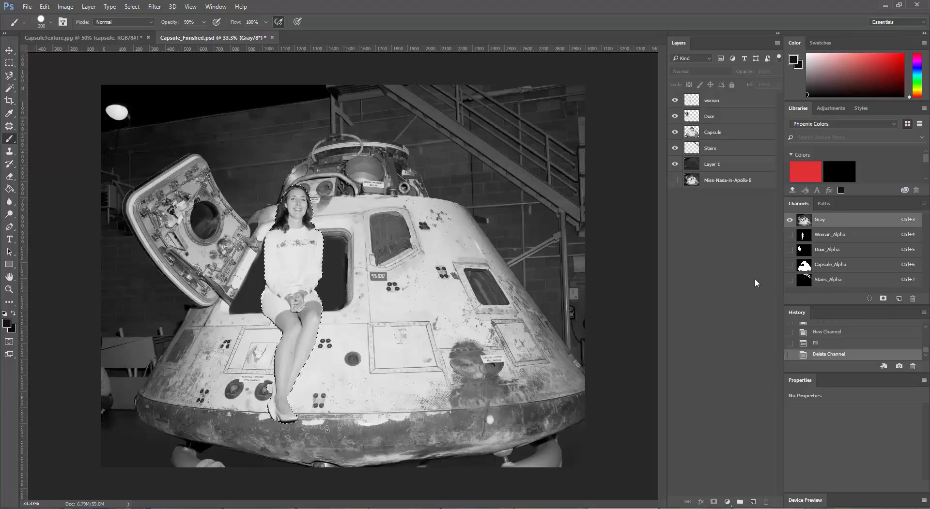
Step: Rename the Woman_Alpha channel to Woman and the Door_Alpha channel to Door
click(829, 236)
double_click(830, 237)
drag(848, 236, 832, 237)
key(BackSpace)
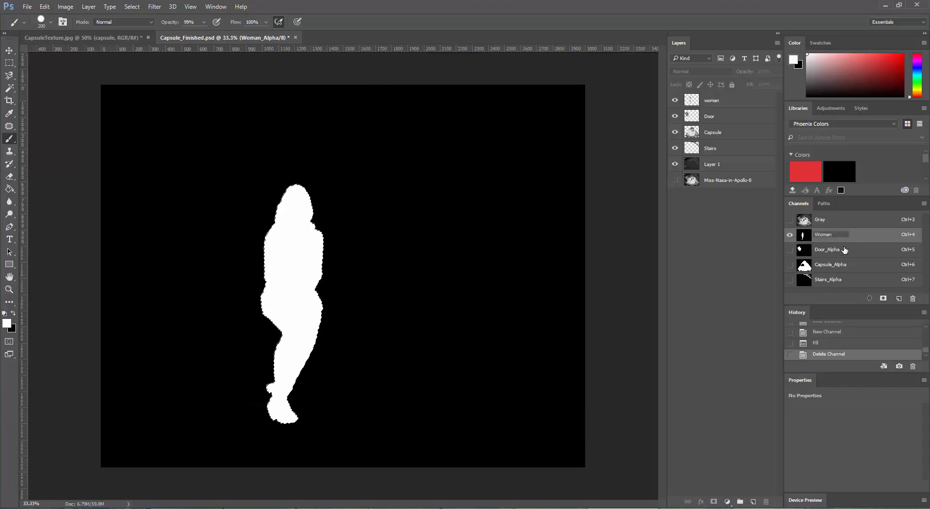
key(Return)
double_click(840, 250)
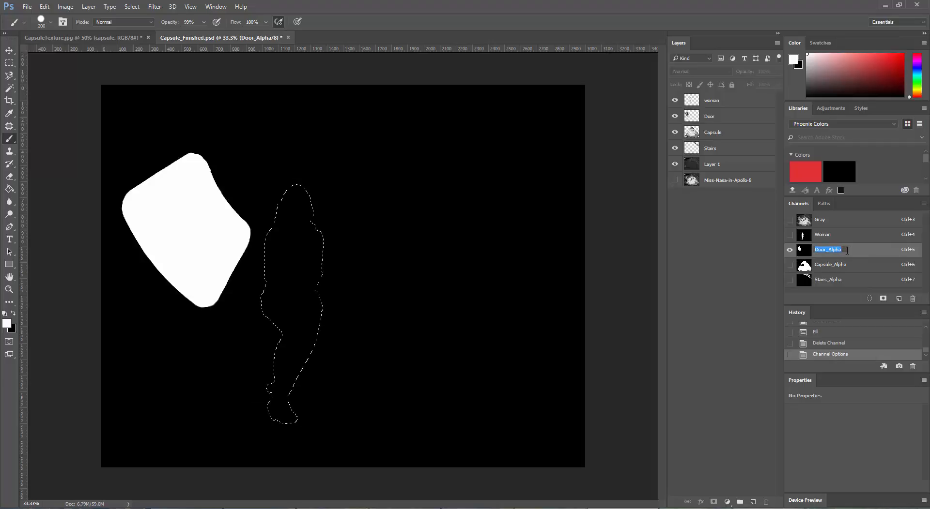
drag(842, 251, 826, 252)
key(BackSpace)
key(Return)
Step: Rename the Capsule_Alpha channel to Capsule and the Stairs_Alpha channel to Stairs
double_click(843, 266)
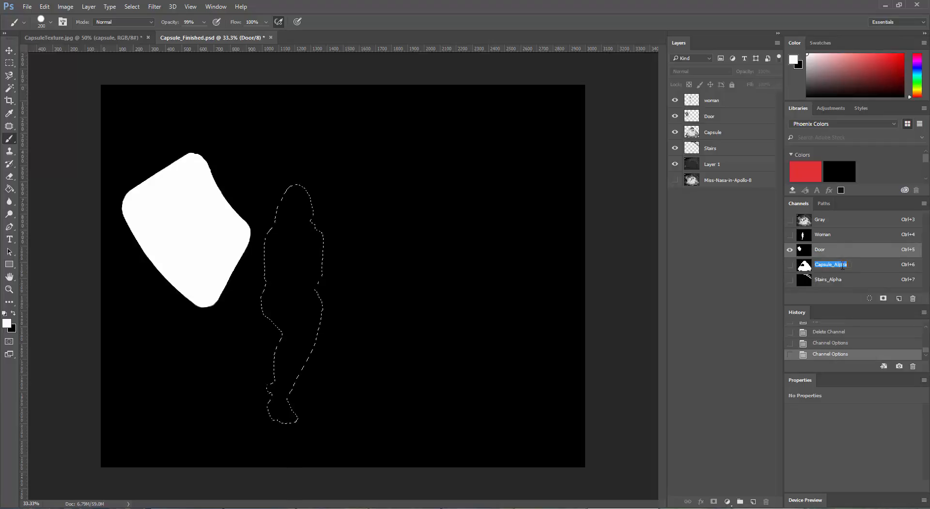
drag(849, 266, 832, 267)
key(BackSpace)
key(Return)
double_click(843, 281)
drag(843, 281, 825, 281)
key(BackSpace)
key(Return)
Step: Show the Gray channel and compare the image with and without the Door channel's mask overlay
click(789, 220)
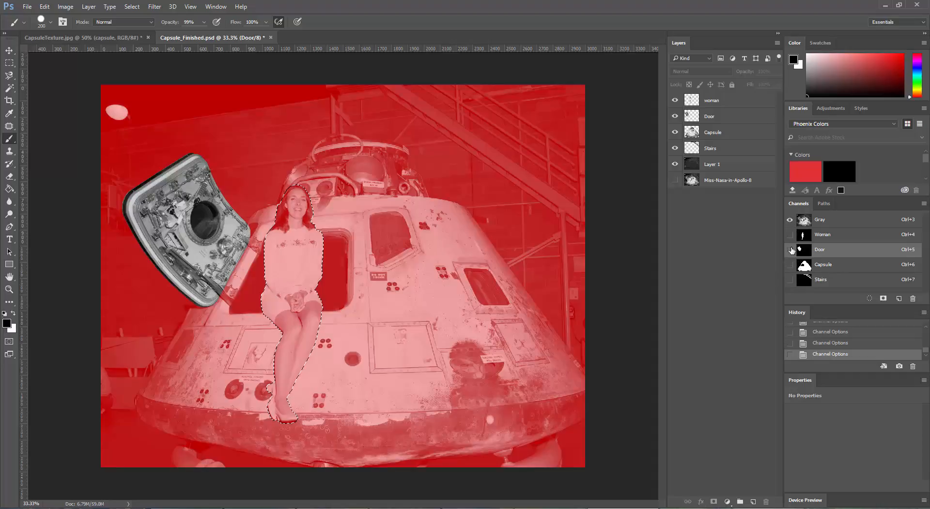
click(789, 249)
key(x)
click(789, 249)
click(789, 250)
click(789, 250)
click(790, 250)
click(790, 250)
click(789, 250)
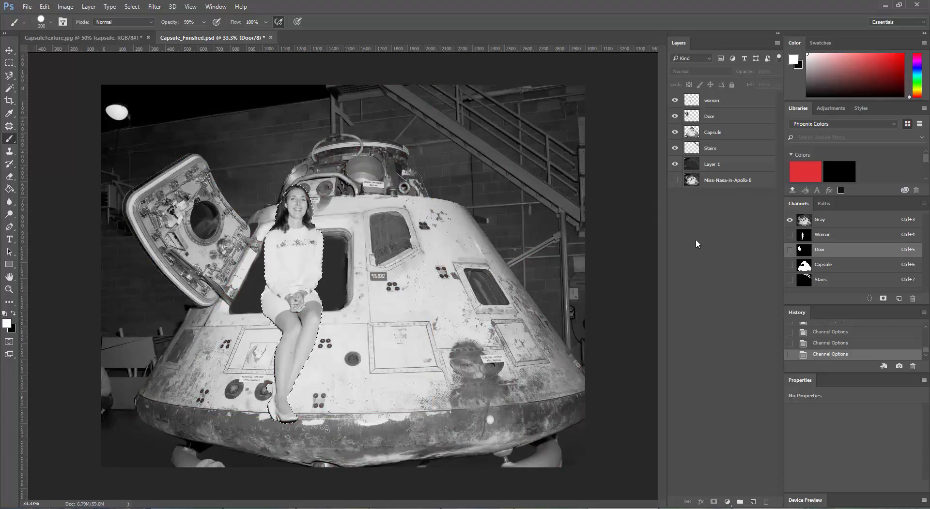
Step: Clear the selection and rename Layer 1 as Background
key(ctrl+d)
double_click(711, 166)
text(Background)
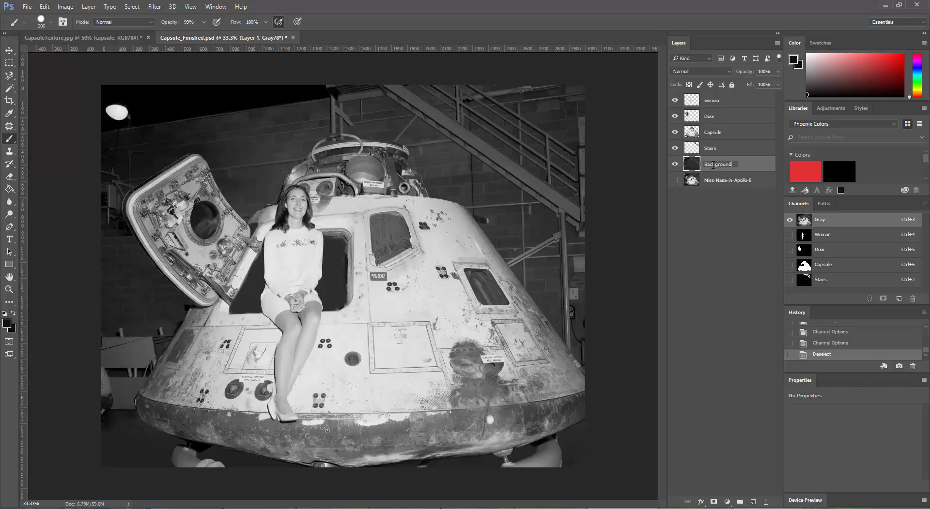
key(Return)
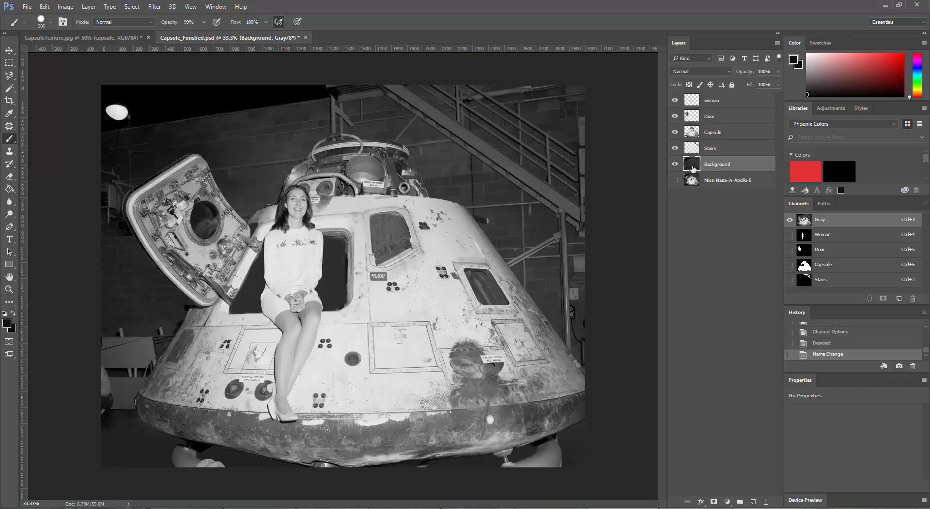
Step: Save Capsule_Finished.psd and return to the VR.max scene in 3ds Max
click(27, 8)
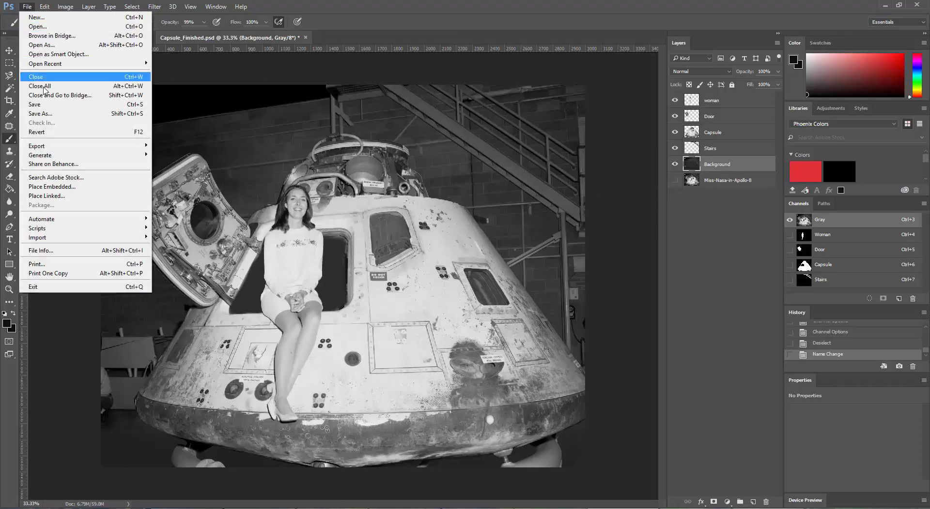
click(48, 105)
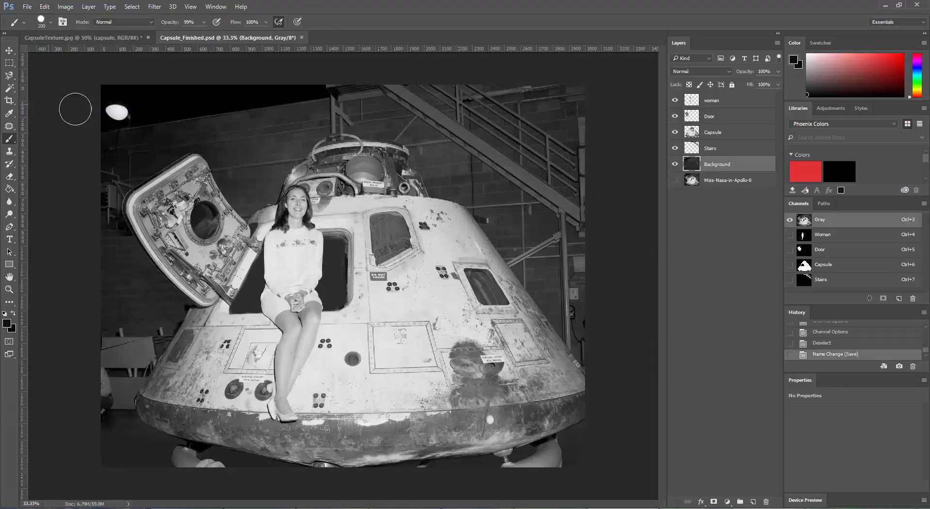
click(885, 5)
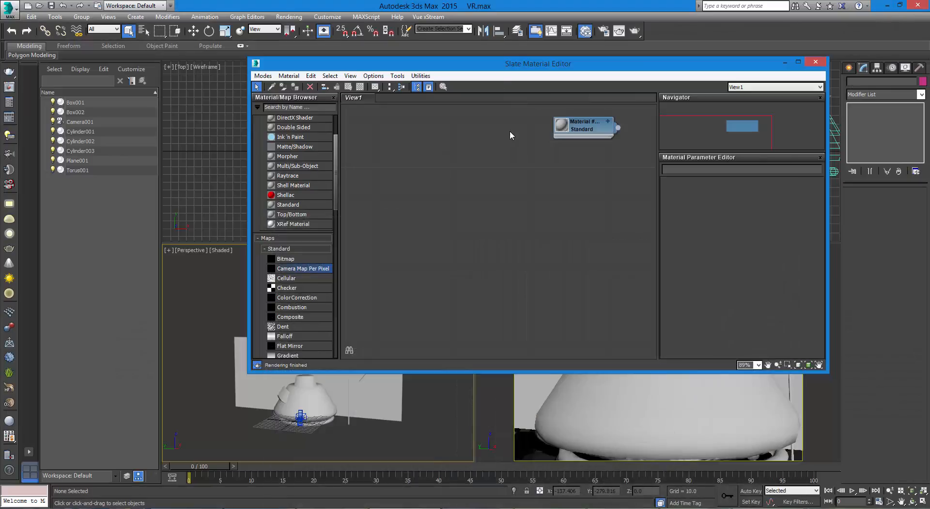
Step: Move the Slate Material Editor window aside and shrink it to uncover the viewports
drag(509, 64, 349, 51)
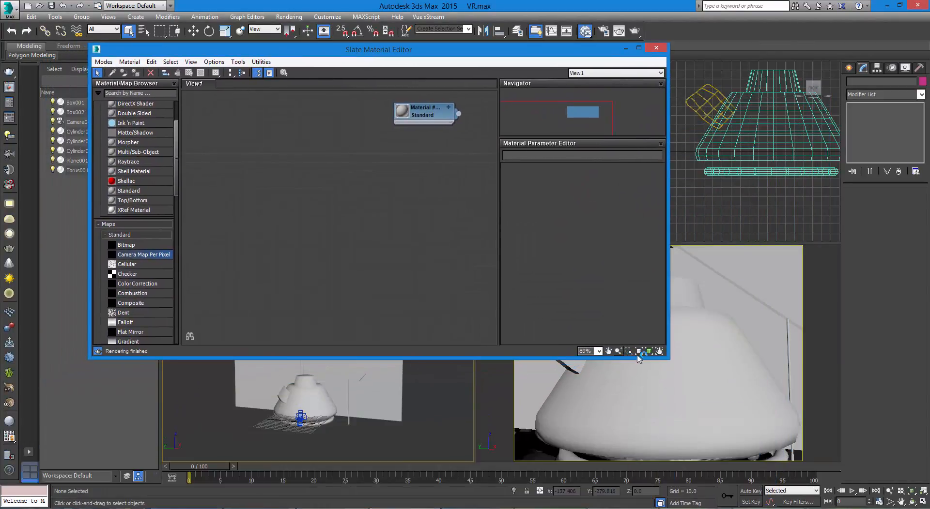
click(672, 362)
drag(669, 359, 401, 251)
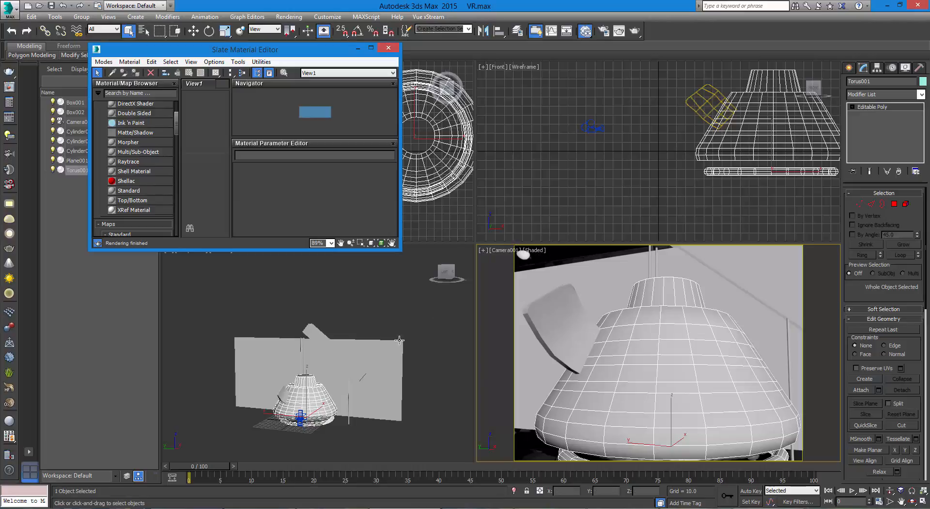
Step: Inspect the stairs box and the background plane by selecting each in turn in the perspective view
click(337, 342)
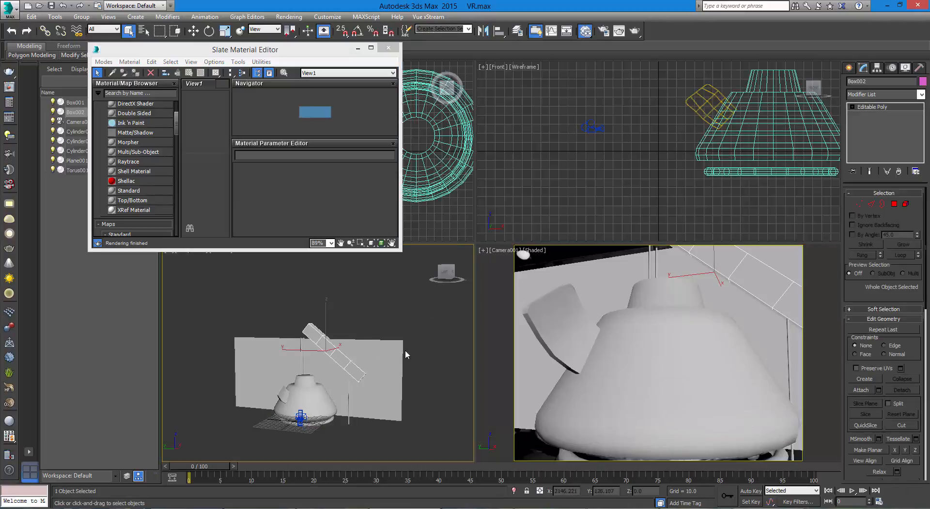
click(399, 374)
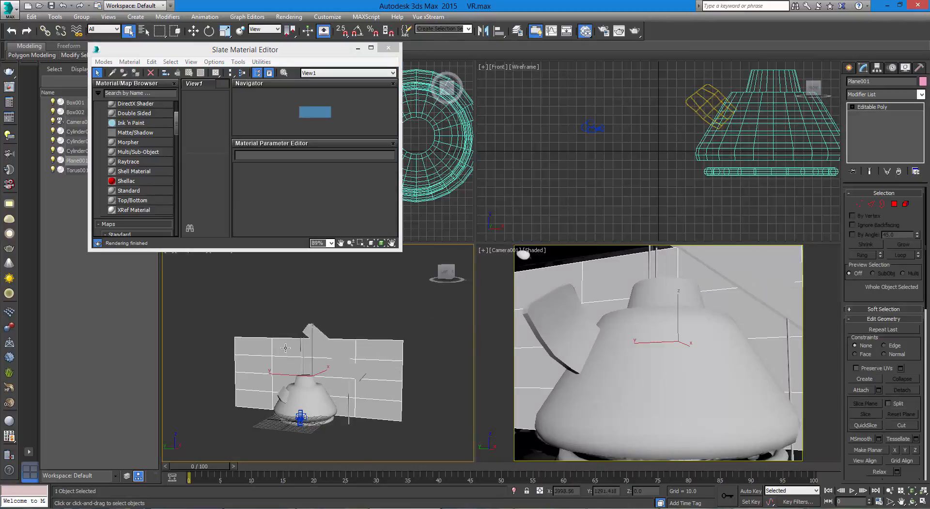
scroll(256, 363, up, 2)
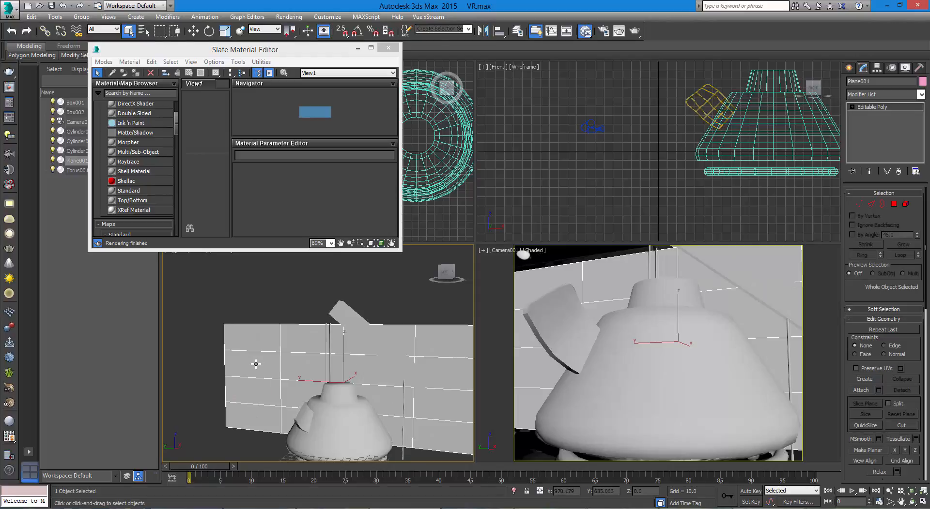
Step: Add a Camera Map modifier to the background plane and pick Camera001 as its projection camera
scroll(284, 351, up, 2)
alt+middle_drag(285, 351, 265, 359)
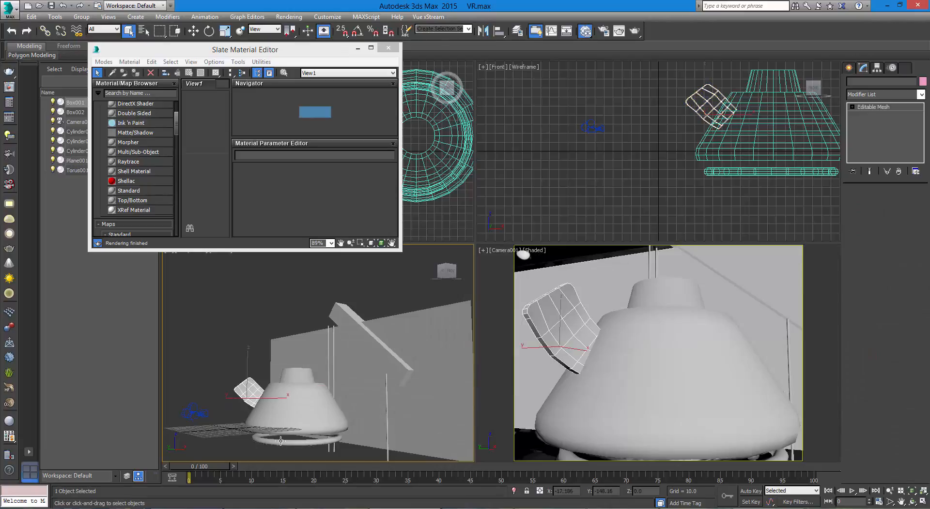
click(286, 412)
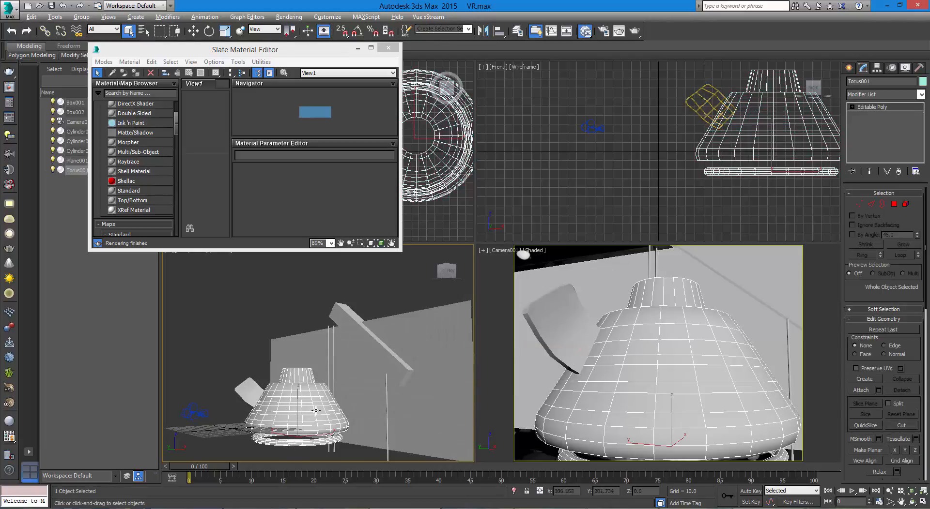
alt+middle_drag(316, 411, 333, 421)
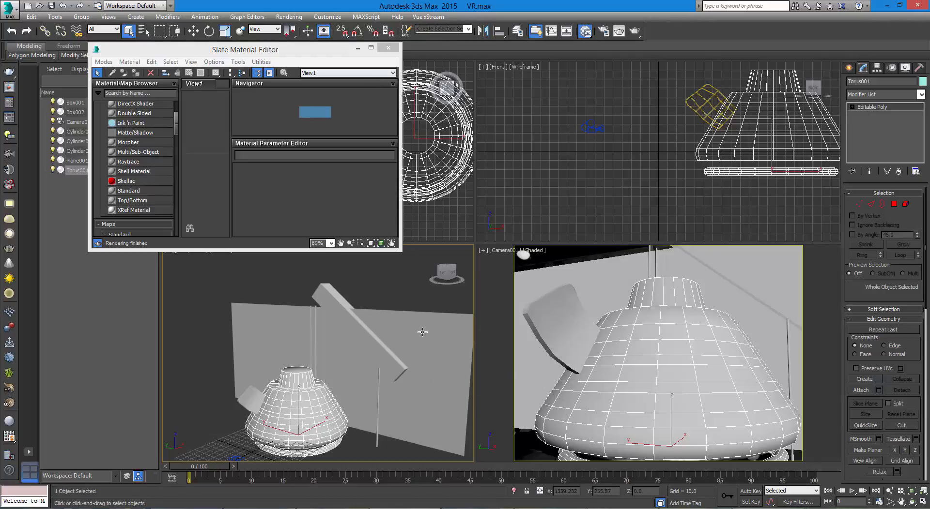
click(444, 360)
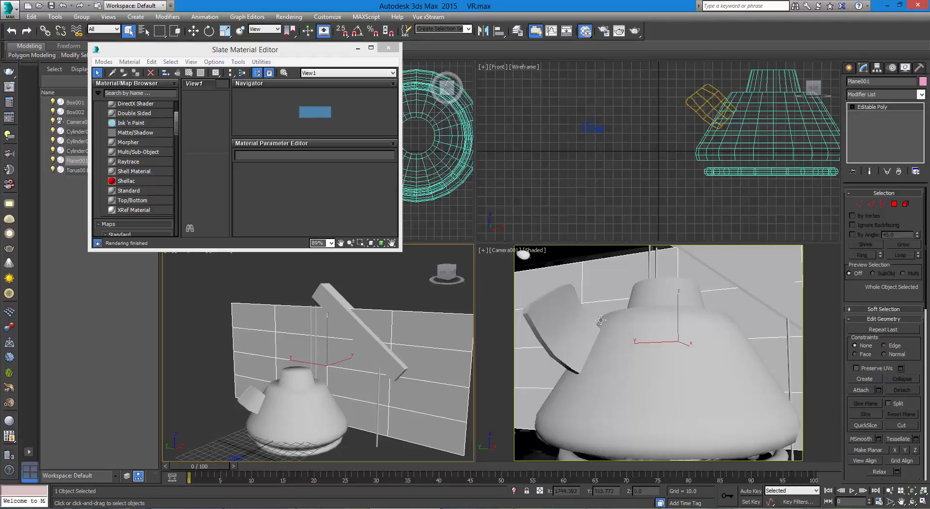
click(922, 96)
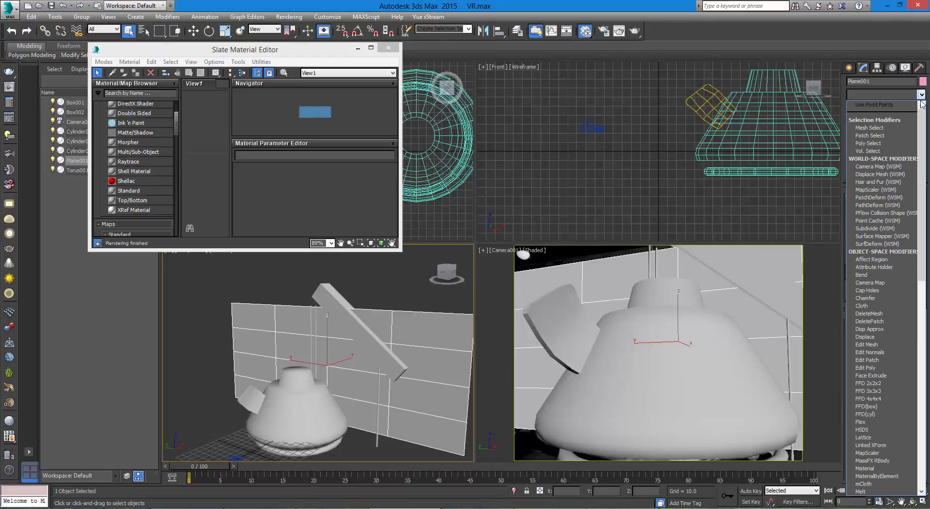
click(871, 283)
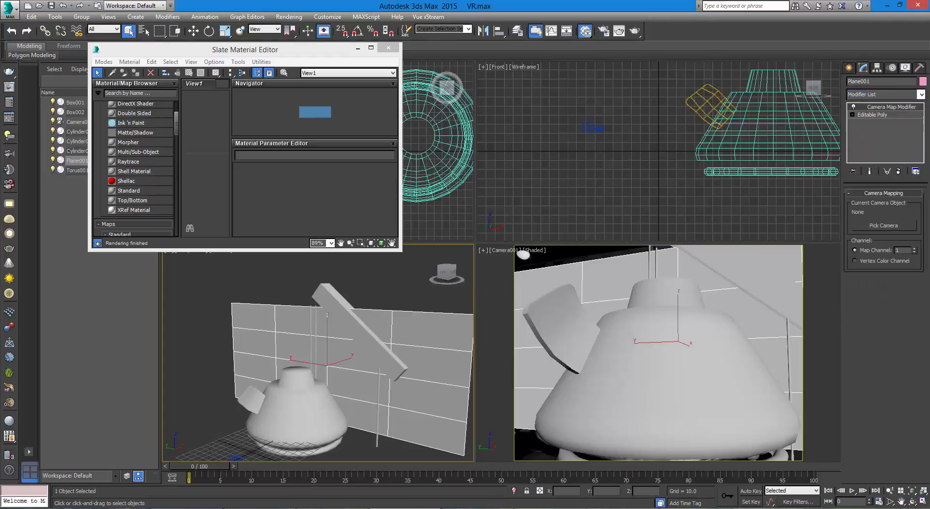
click(864, 227)
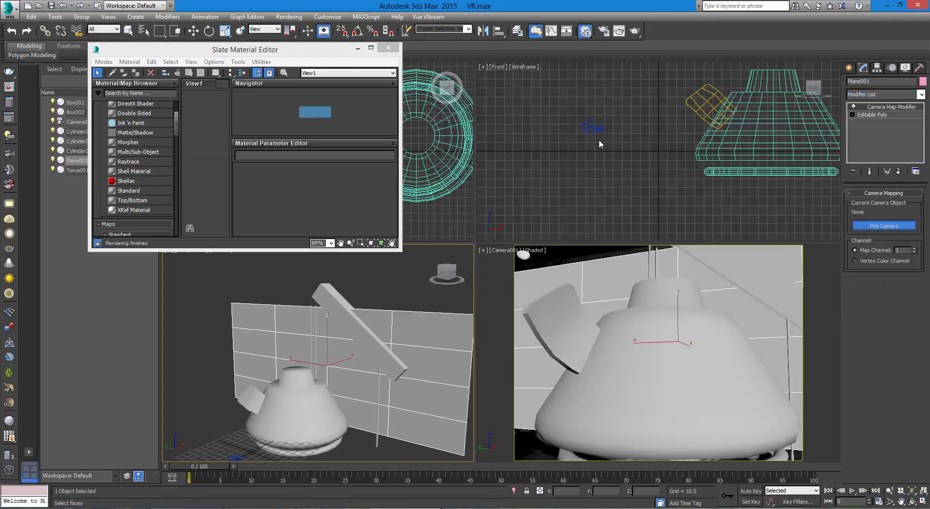
click(593, 128)
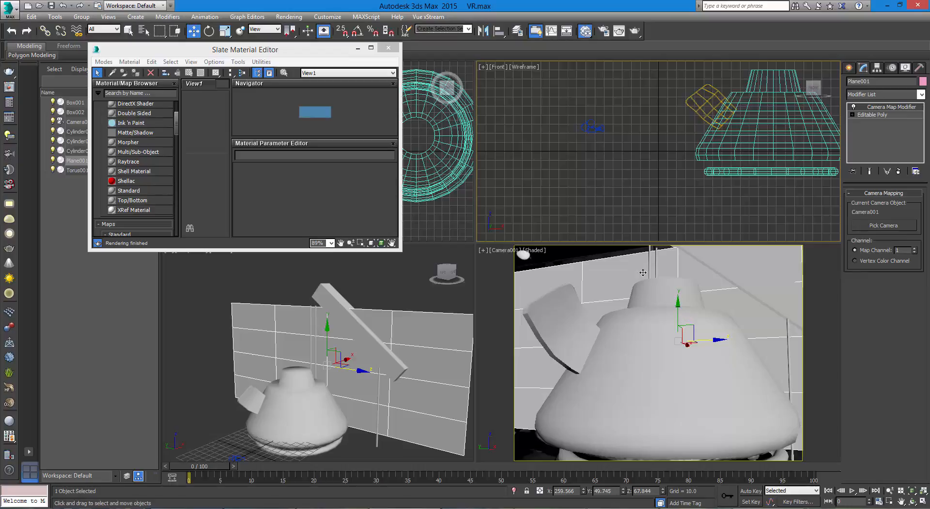
Step: Scale the background plane up slightly along one axis, to about 104.7% in X
click(224, 31)
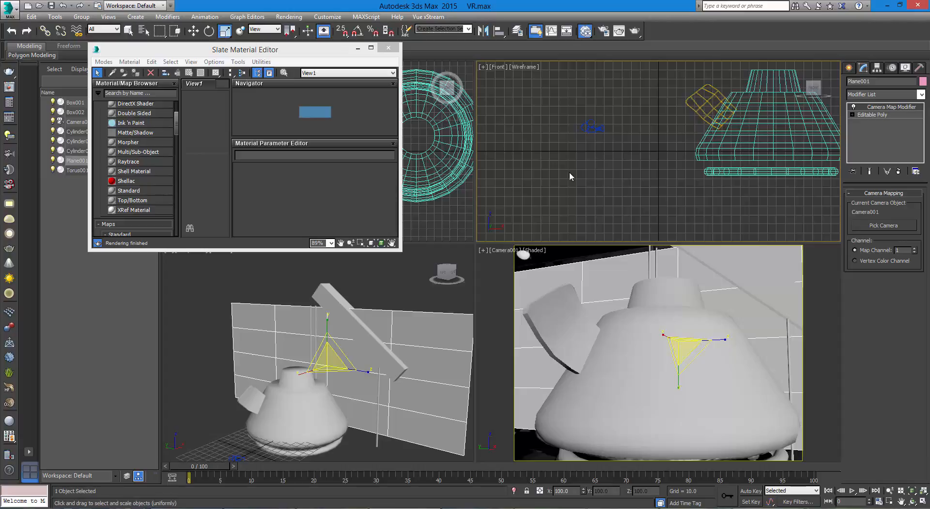
click(679, 388)
drag(679, 387, 684, 386)
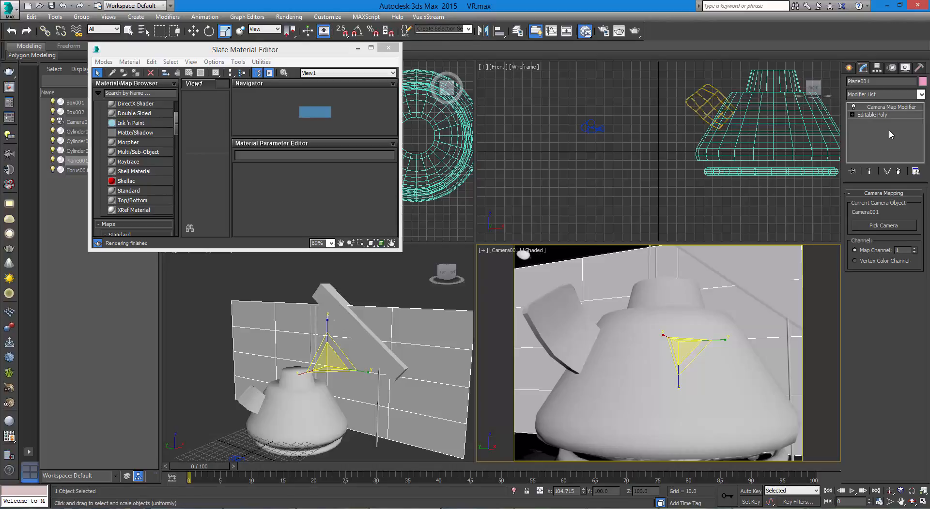
Step: Check the plane's UV layout in the UV editor through a temporary Unwrap UVW modifier, and remove that modifier
click(921, 95)
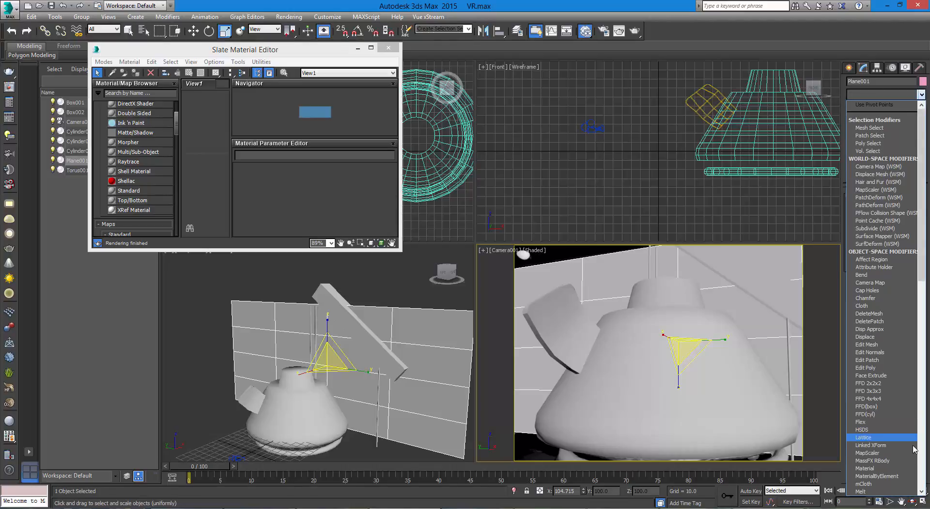
scroll(889, 458, down, 20)
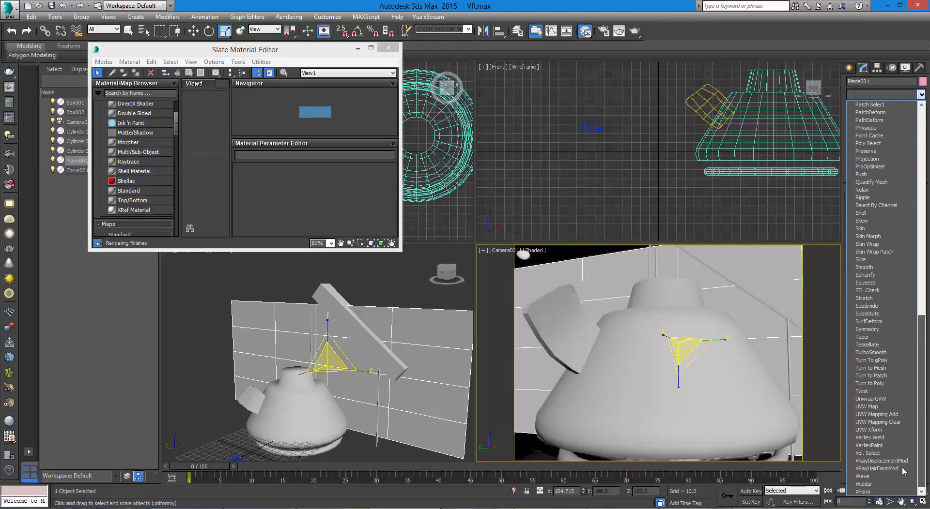
click(903, 448)
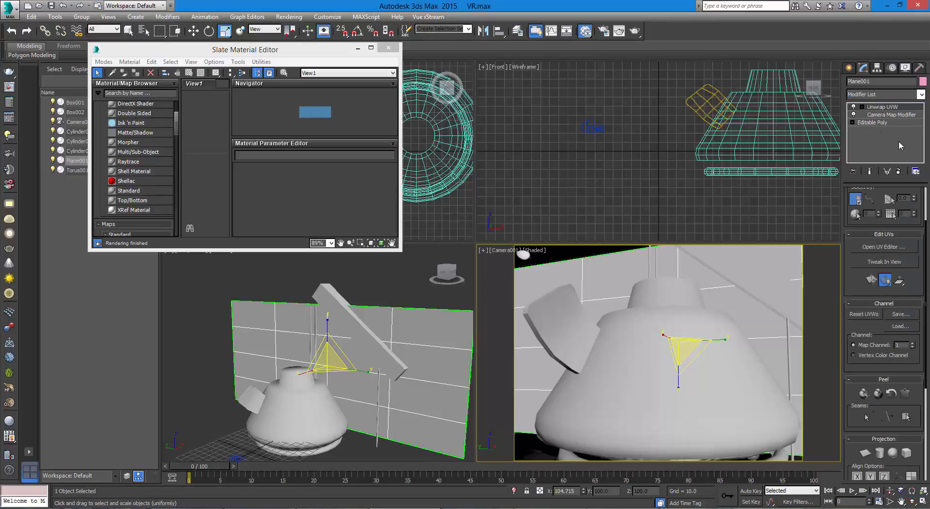
click(879, 247)
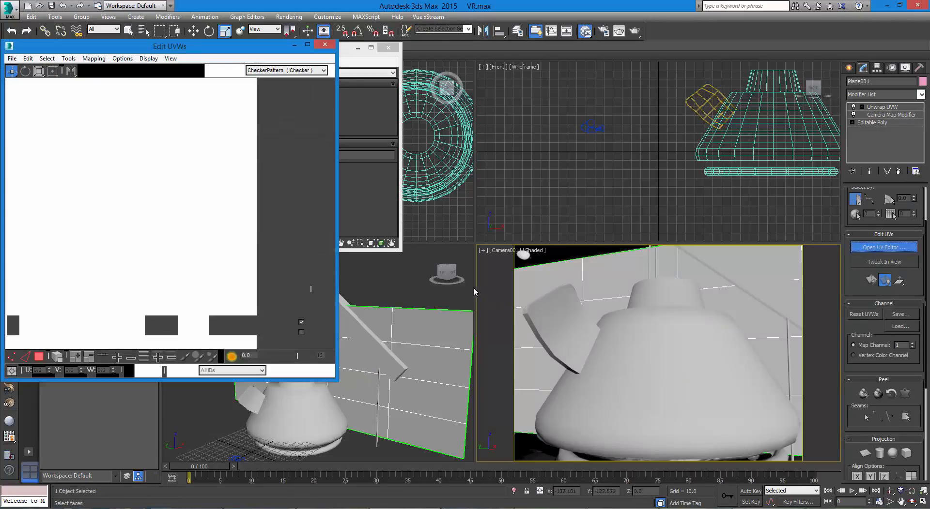
scroll(220, 140, down, 3)
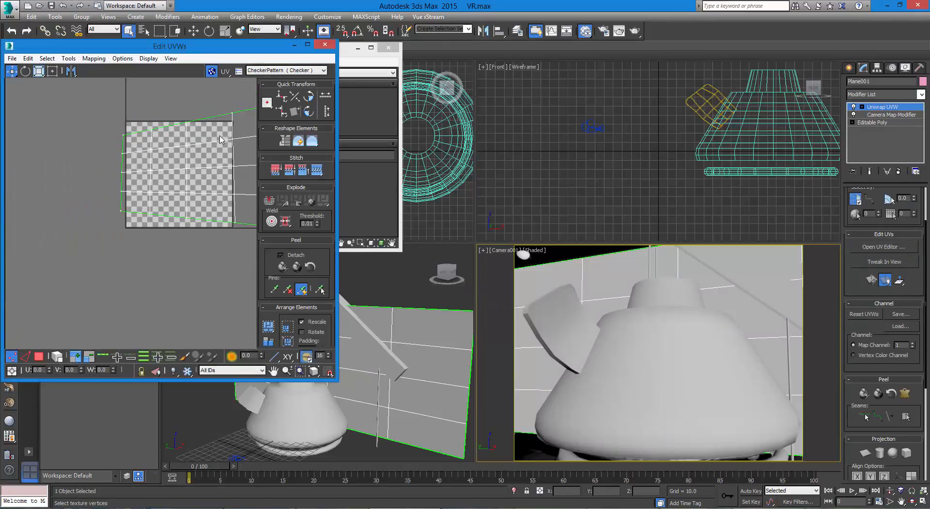
click(853, 116)
click(325, 46)
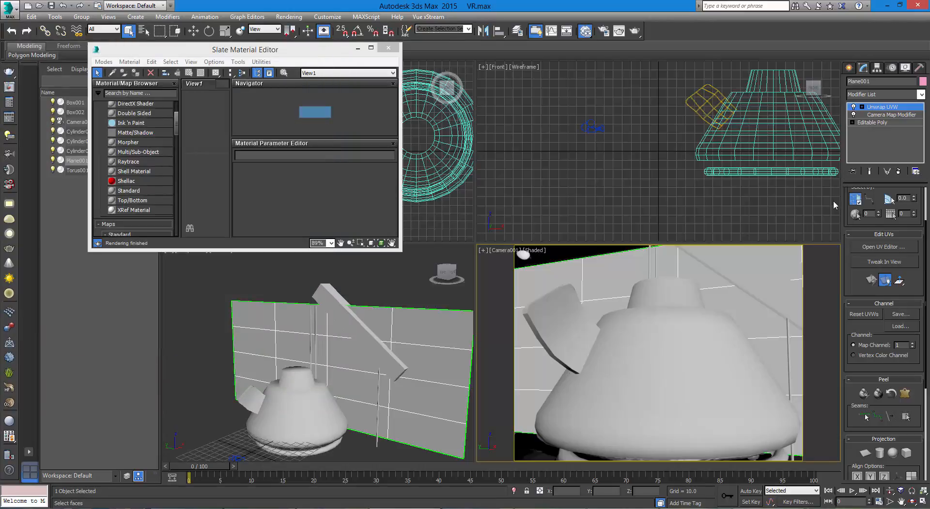
click(898, 170)
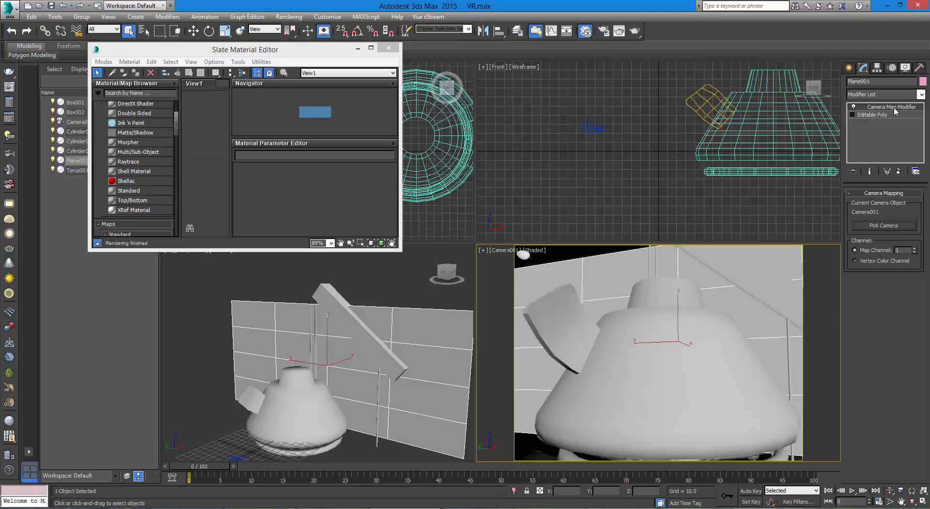
Step: Collapse the Camera Map modifier into the background plane's geometry
right_click(895, 111)
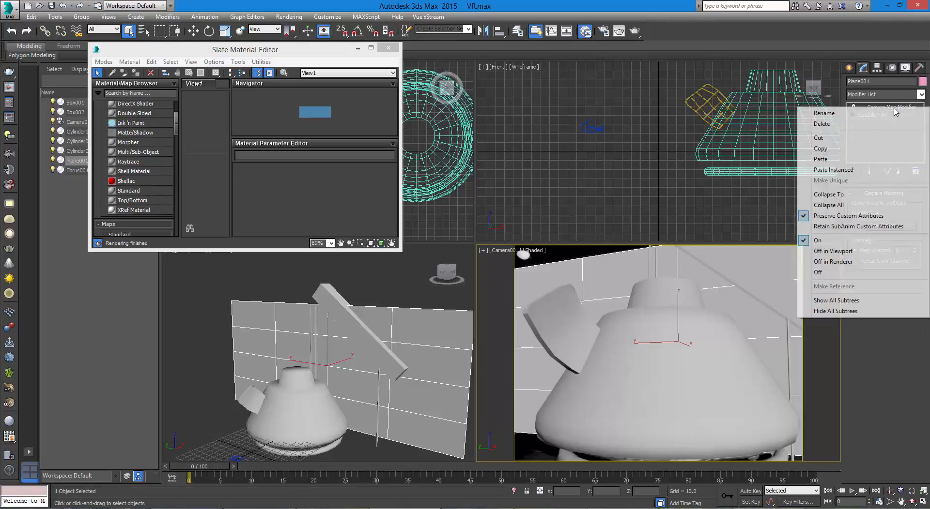
click(865, 195)
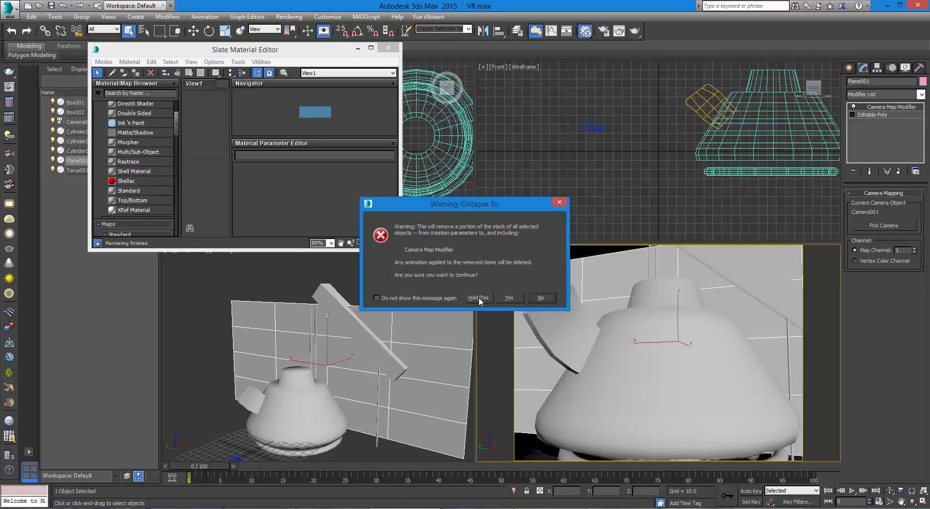
click(509, 299)
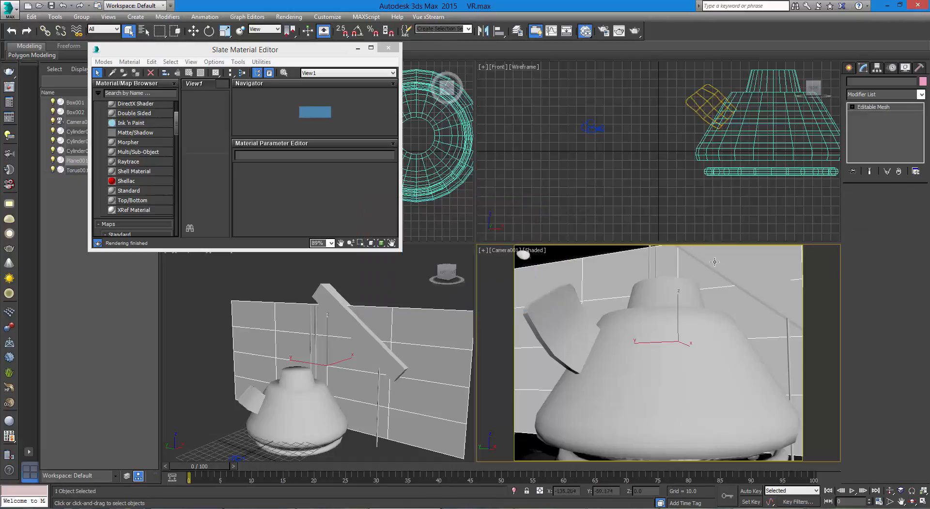
Step: Add a Camera Map modifier to the diagonal box, Box002, and pick Camera001 as its projection camera
click(782, 276)
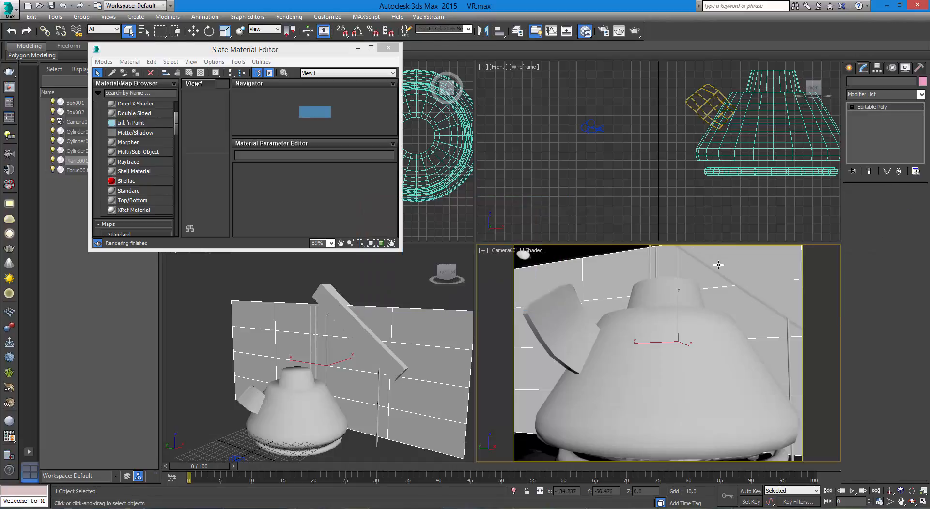
click(921, 94)
drag(922, 135, 922, 191)
click(873, 159)
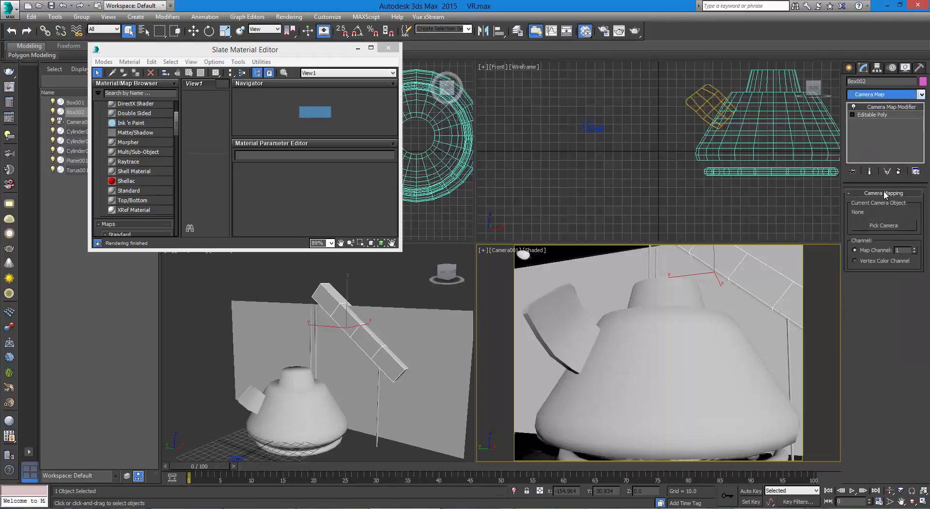
click(867, 225)
click(591, 128)
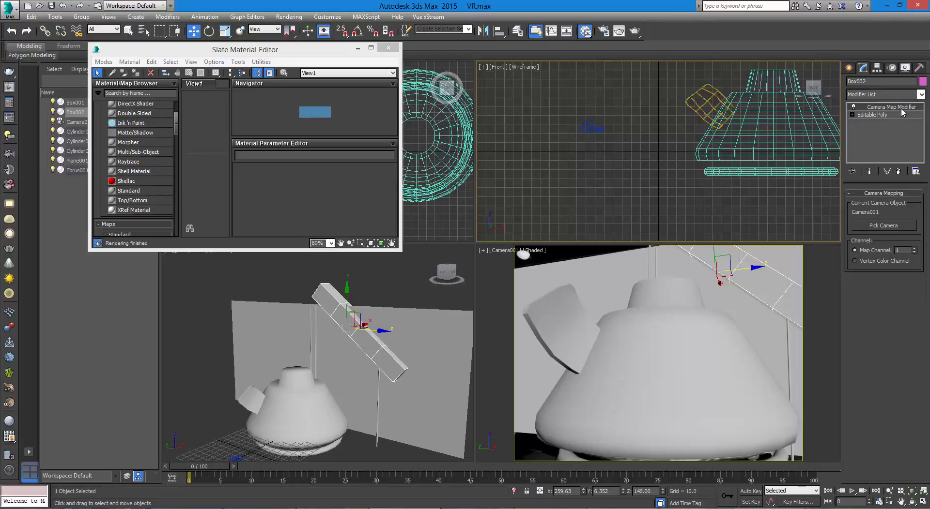
Step: Check Box002's UV layout in the UV editor with a temporary Unwrap UVW modifier, and remove that modifier
click(921, 95)
drag(923, 169, 923, 382)
click(894, 399)
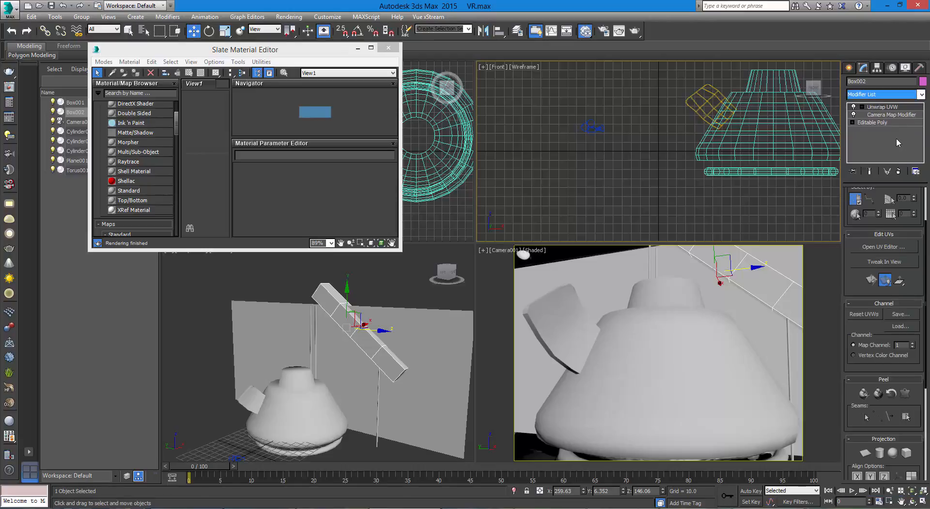
click(874, 248)
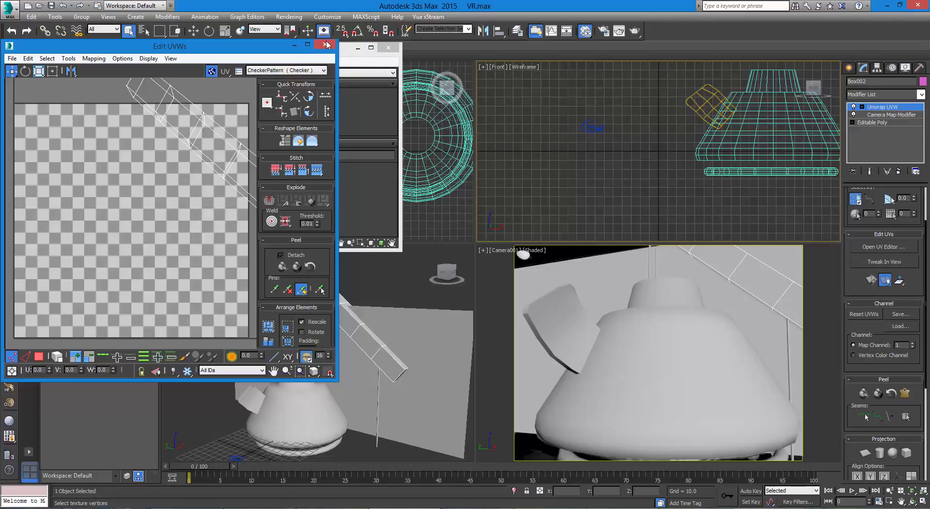
click(327, 44)
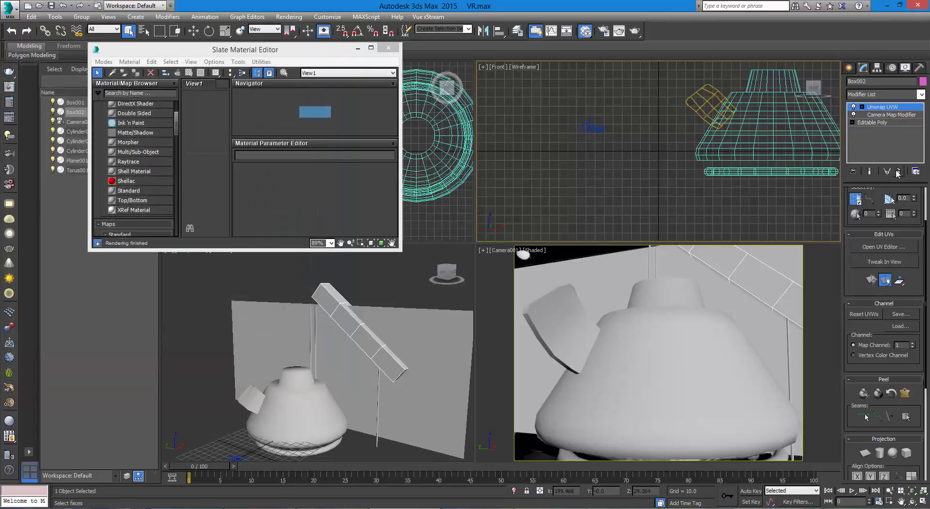
Step: Collapse the Camera Map modifier into Box002's geometry
right_click(887, 108)
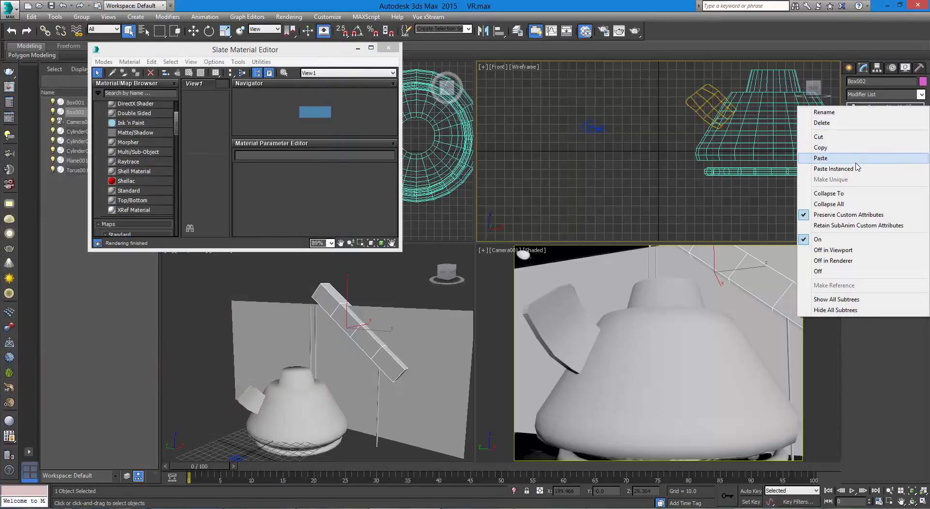
click(842, 194)
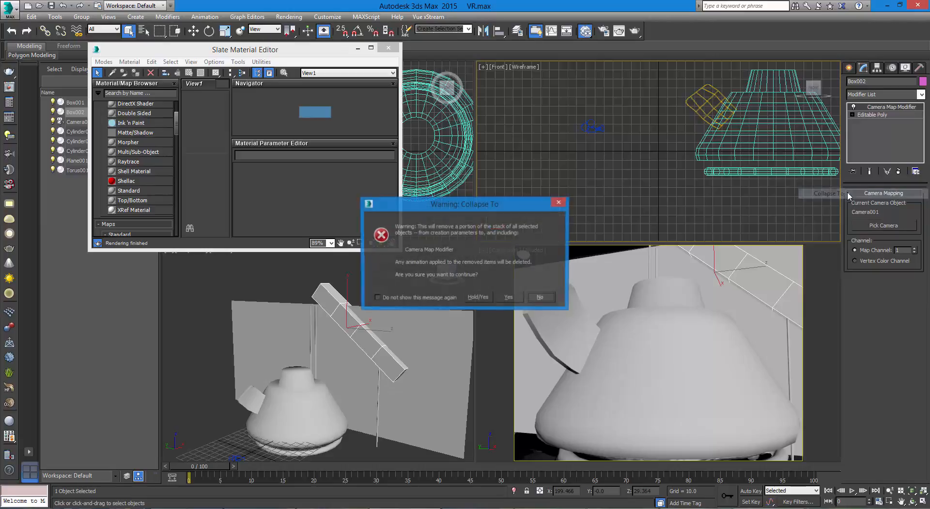
click(508, 300)
Step: Select the capsule body, Torus001, and add a Camera Map modifier to it
click(678, 320)
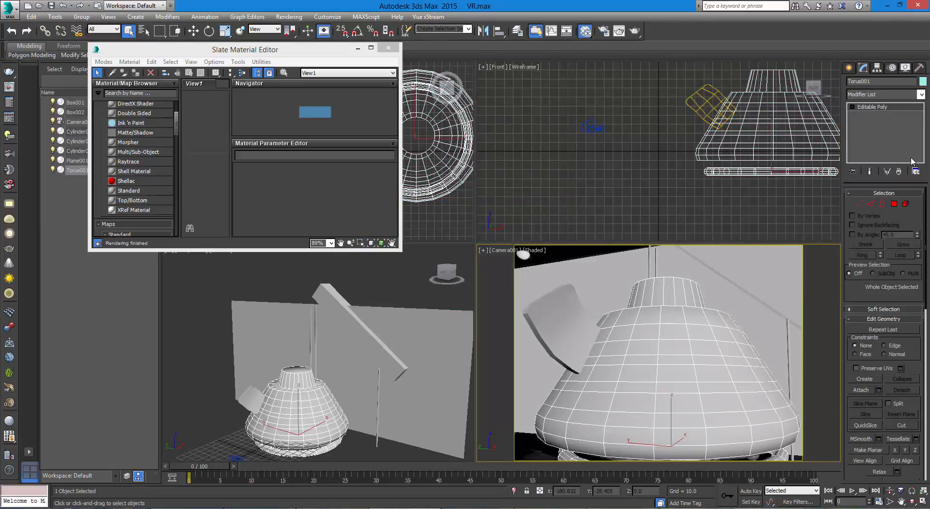
click(921, 94)
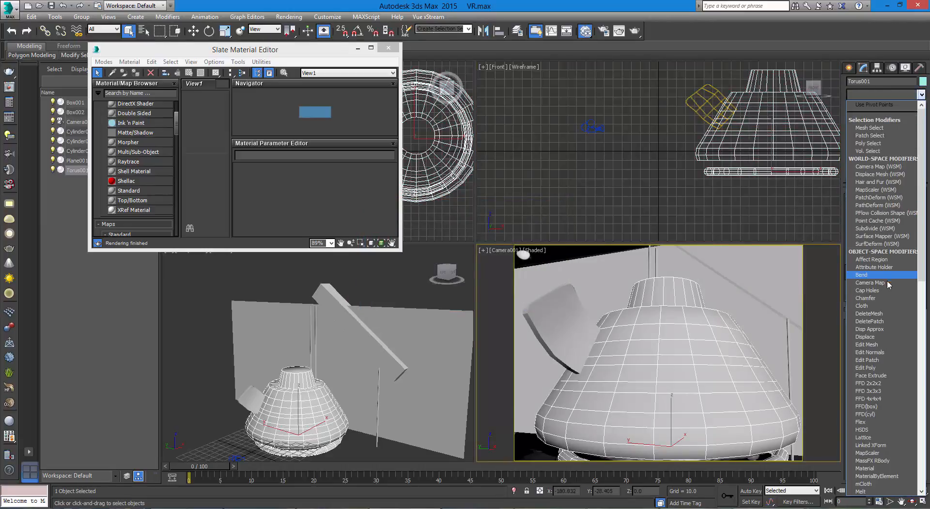
click(888, 282)
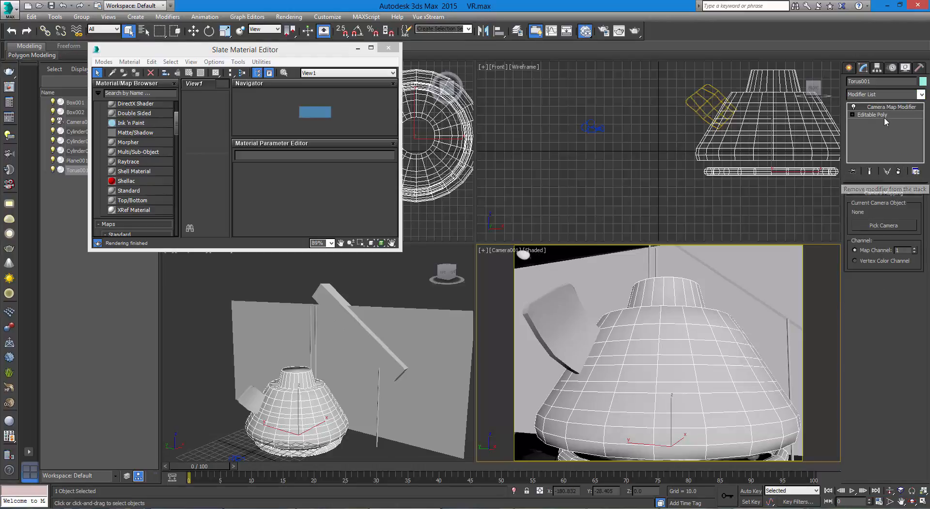
Step: Apply an Unwrap UVW modifier to the capsule body and examine its UV layout in the UV editor
click(920, 95)
scroll(906, 262, down, 20)
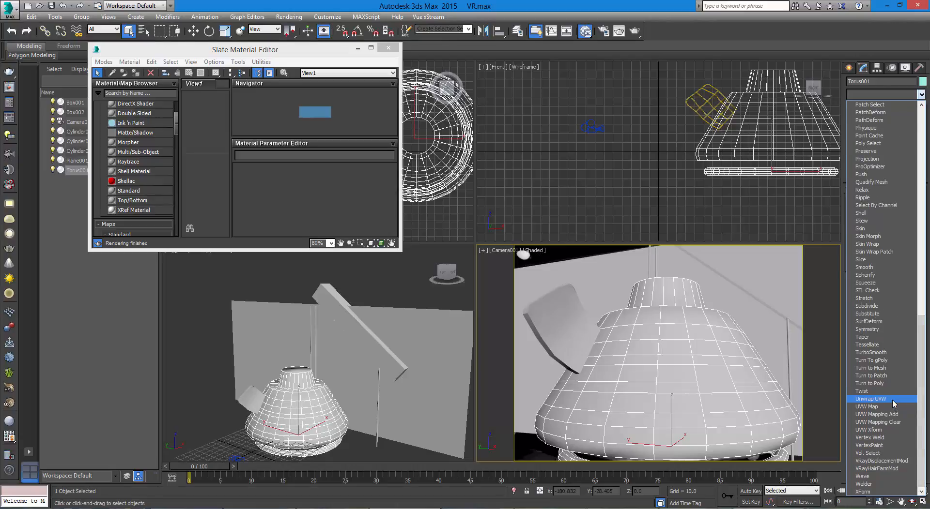
click(893, 399)
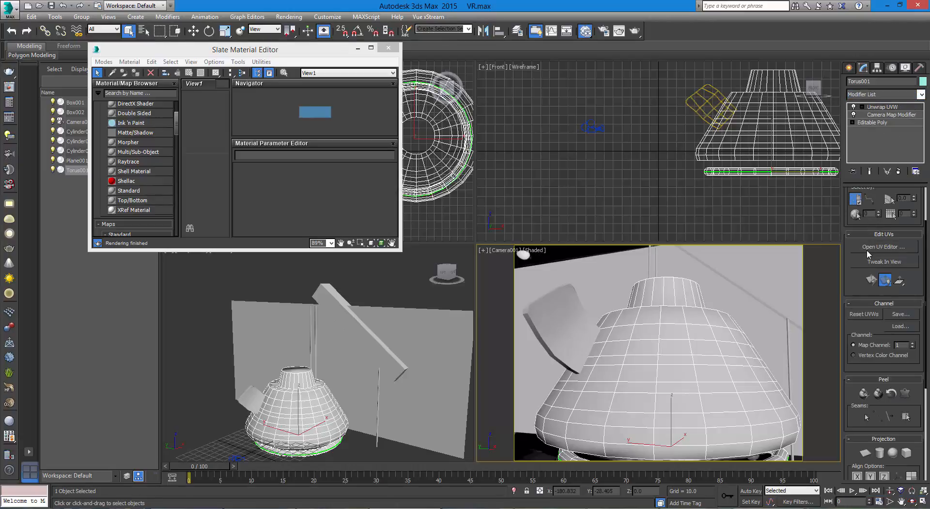
click(868, 248)
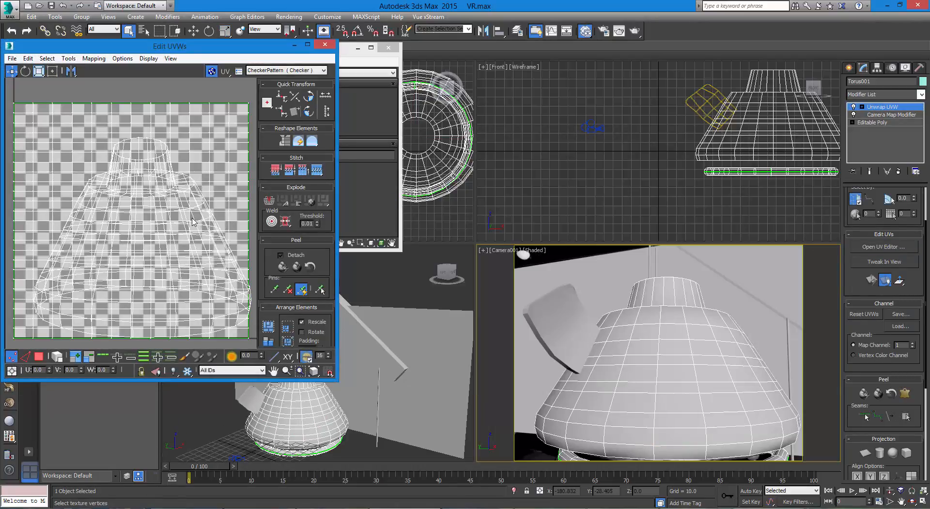
scroll(192, 222, down, 2)
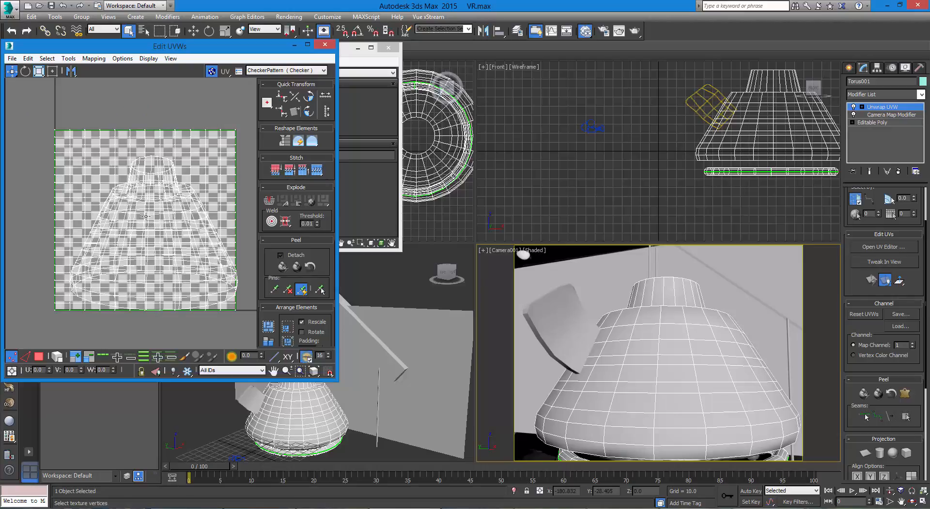
Step: Remove the Unwrap UVW modifier from the capsule body, Torus001, and assign Camera001 as its Camera Map camera
click(324, 44)
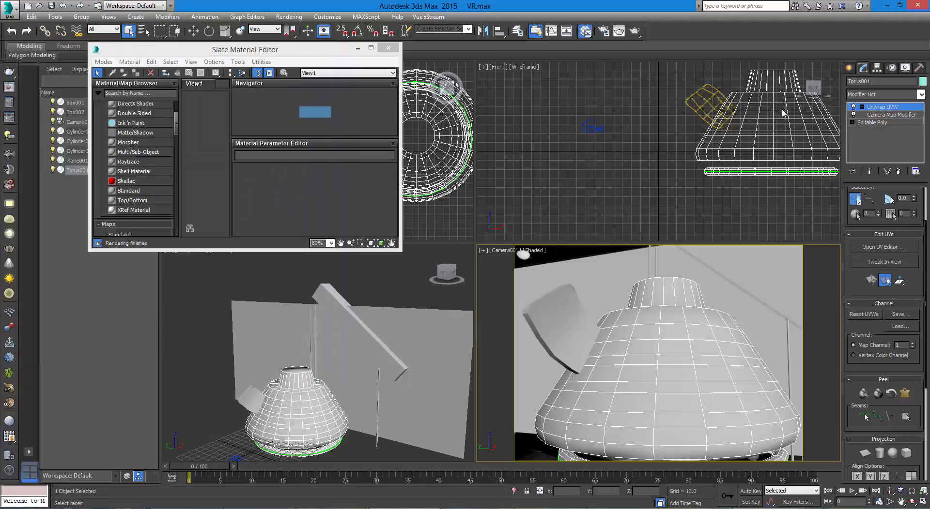
click(885, 108)
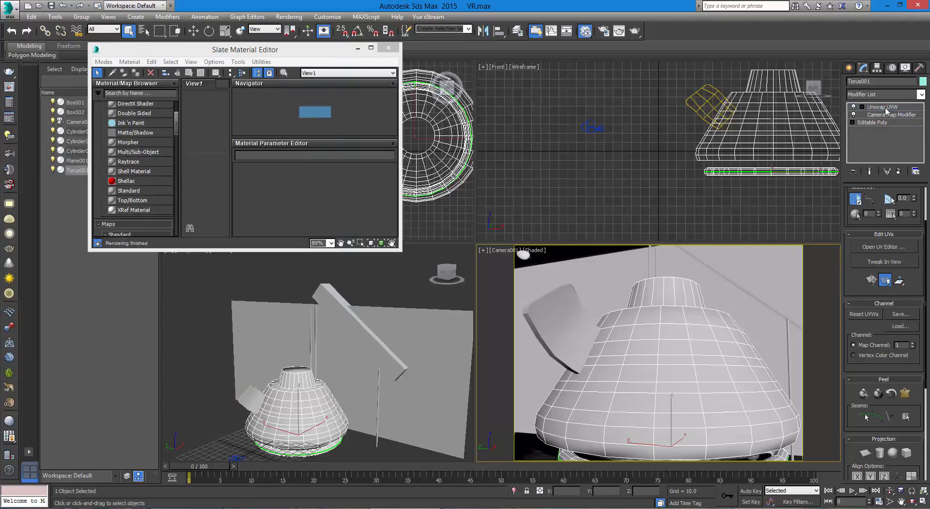
click(888, 108)
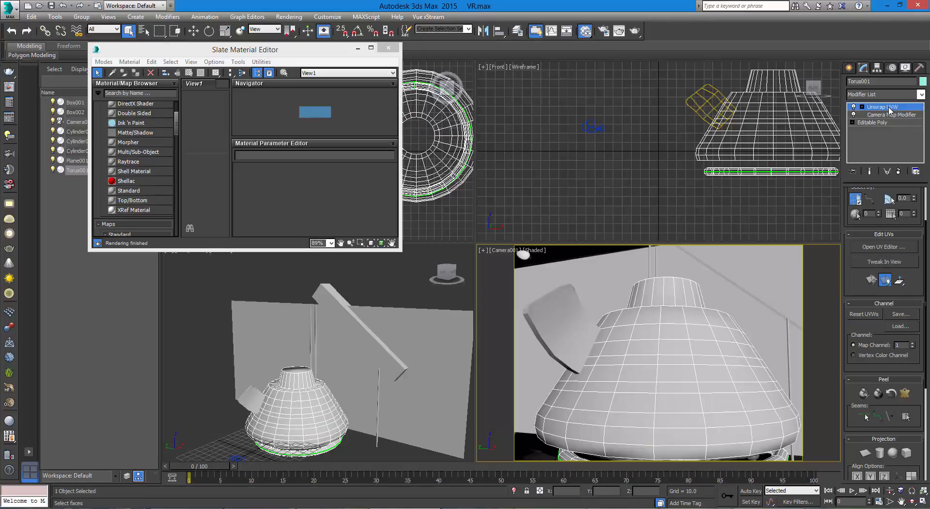
click(899, 172)
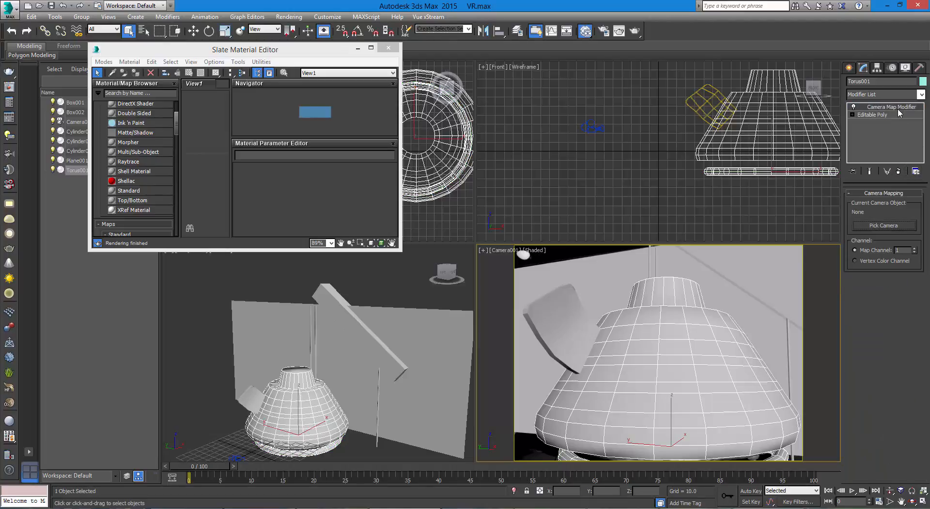
click(886, 226)
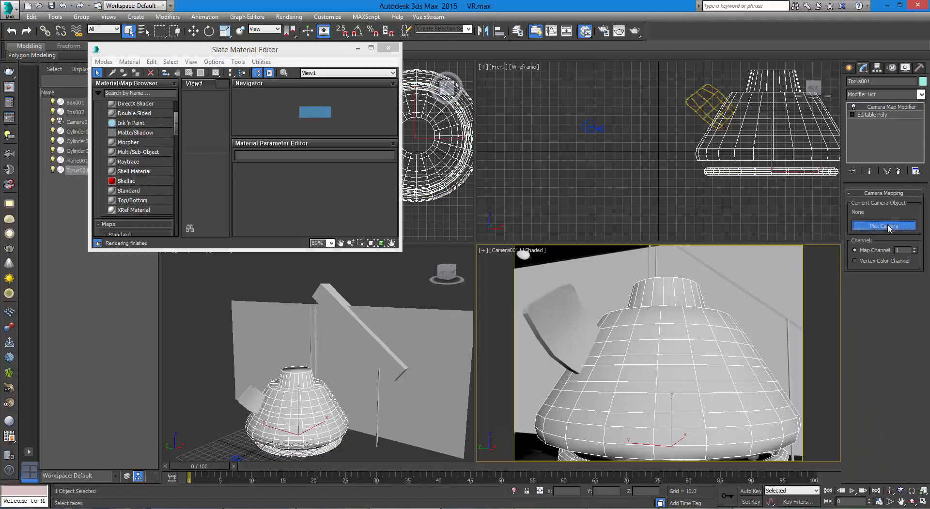
click(602, 130)
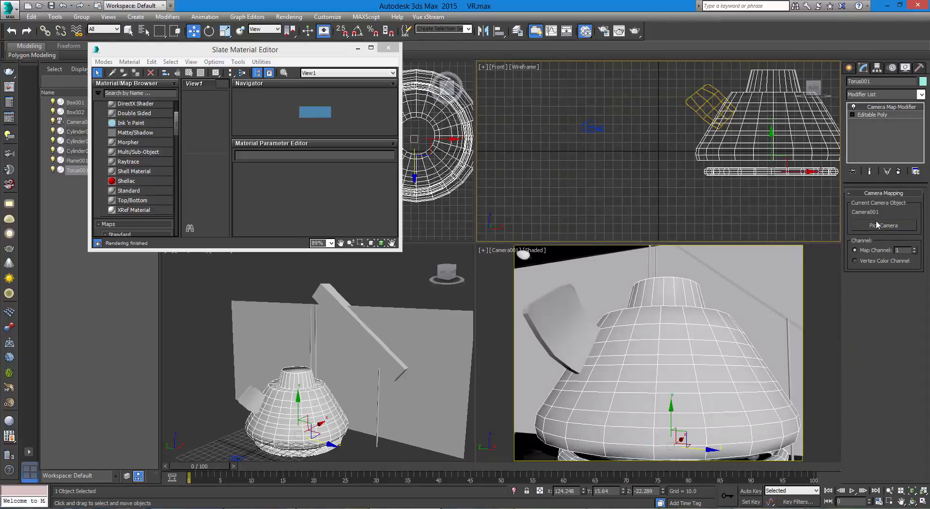
Step: Check the capsule body's camera-projected UV layout in the UV editor with a temporary Unwrap UVW modifier, and remove that modifier
click(911, 96)
scroll(879, 291, down, 15)
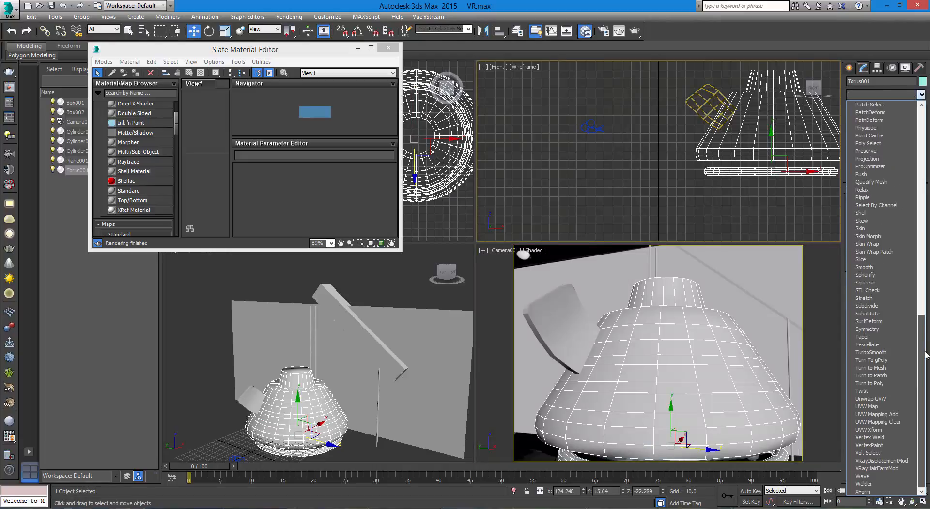
click(880, 403)
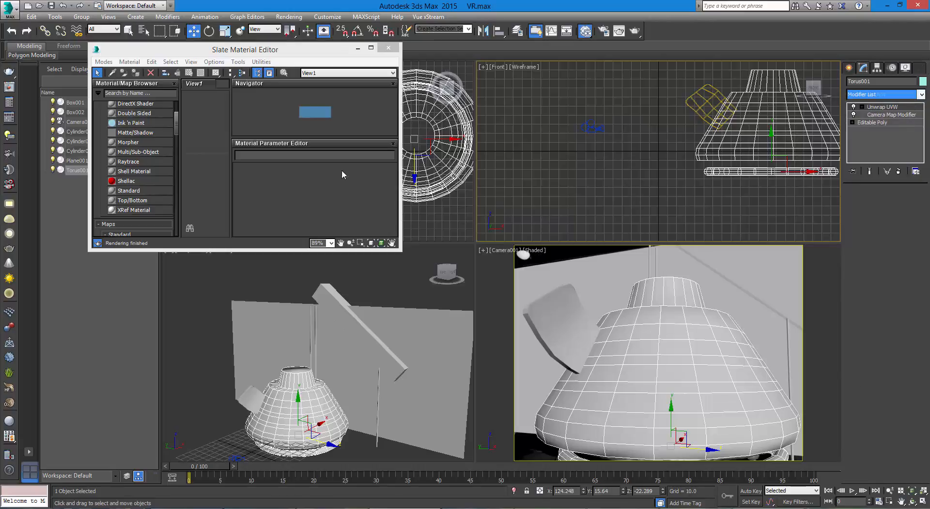
click(877, 249)
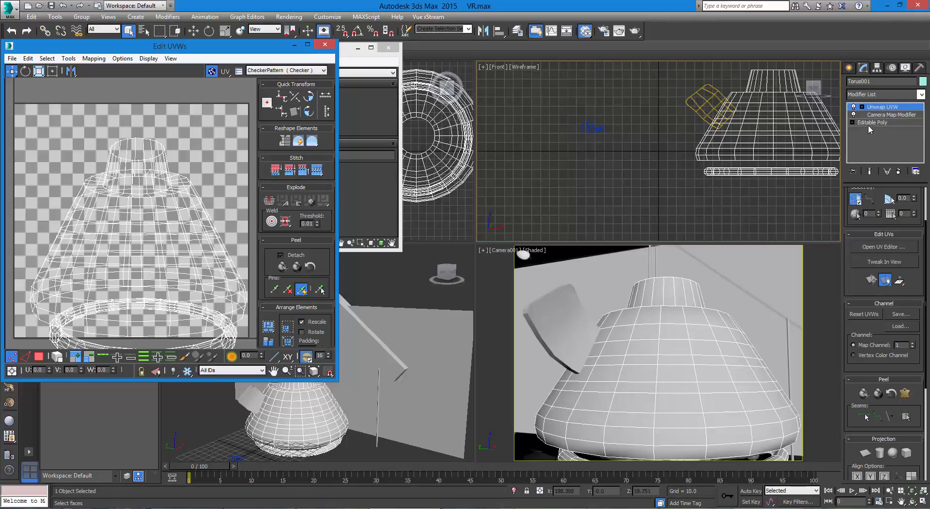
click(881, 116)
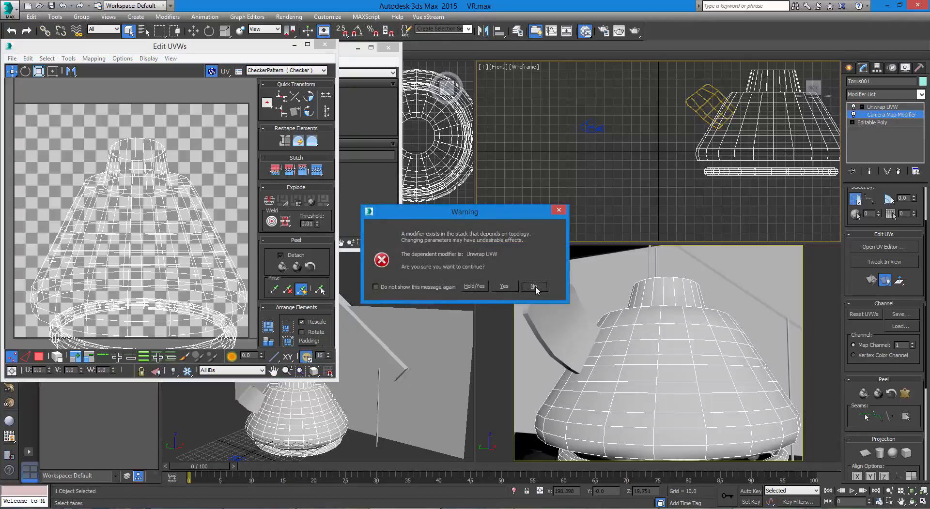
click(535, 287)
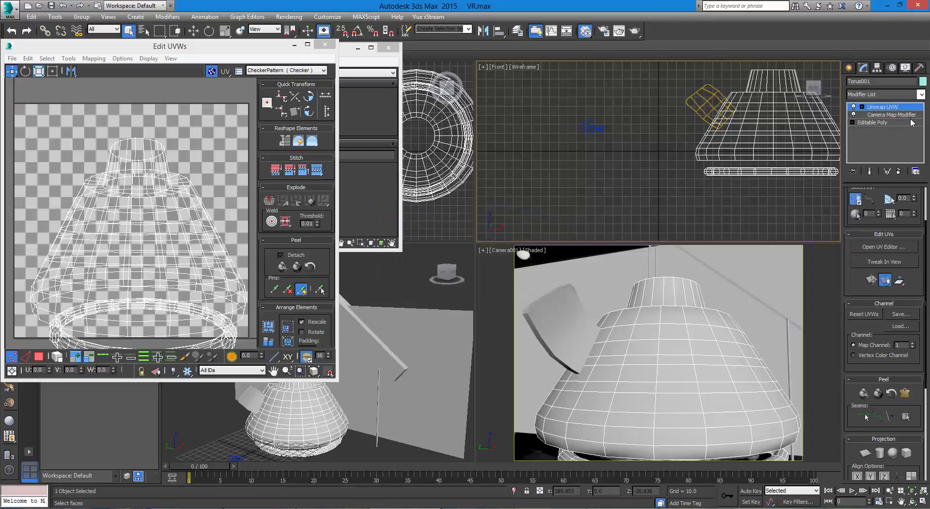
click(193, 264)
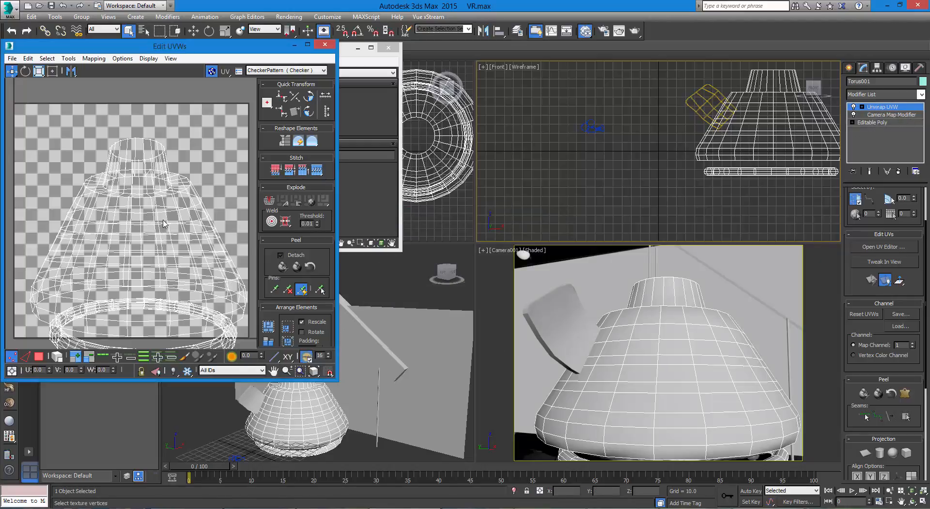
click(325, 44)
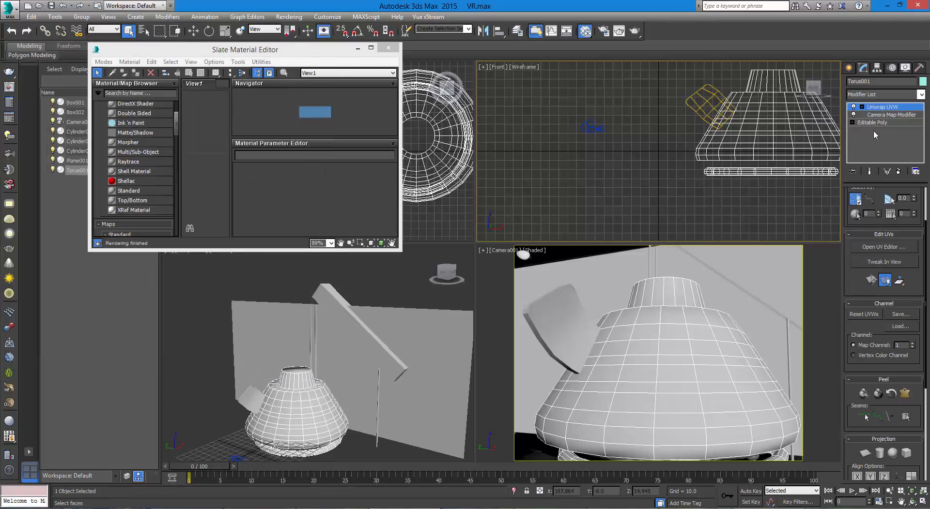
click(897, 171)
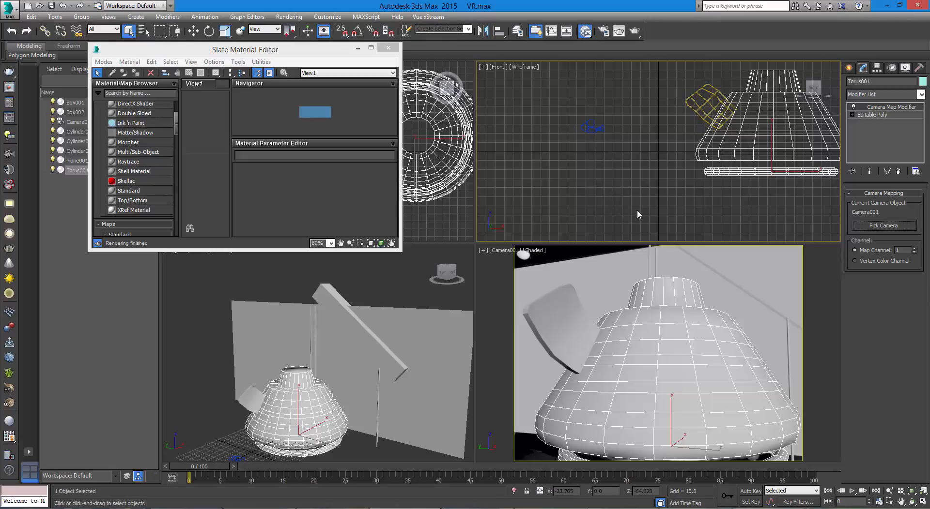
Step: Collapse the Camera Map modifier into the geometry of the capsule body, Torus001
right_click(896, 110)
click(874, 195)
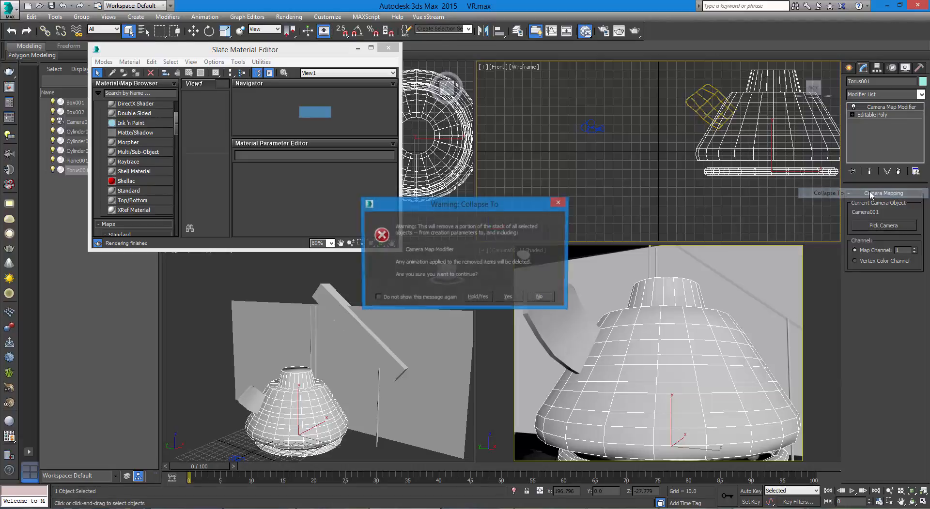
click(512, 295)
Step: Select the curved panel beside the capsule, Box001, and add a Camera Map modifier that uses Camera001
click(567, 310)
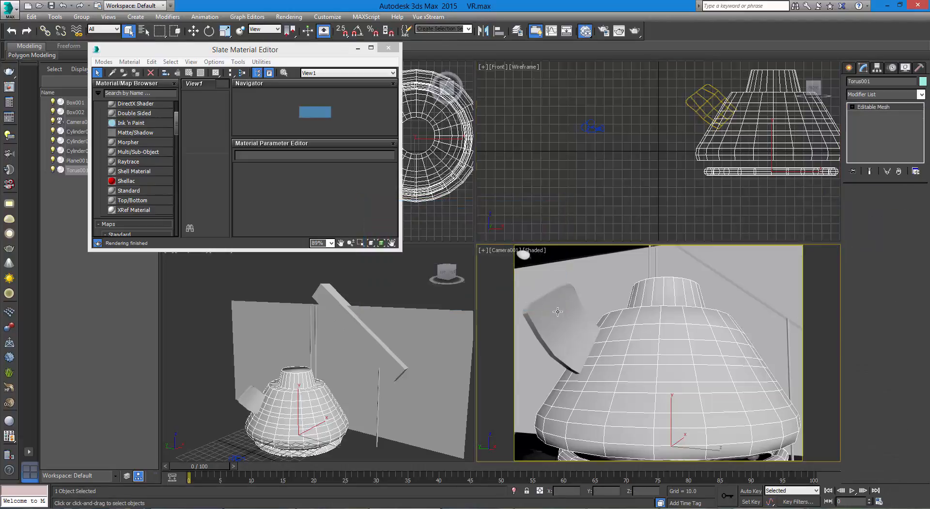
click(920, 96)
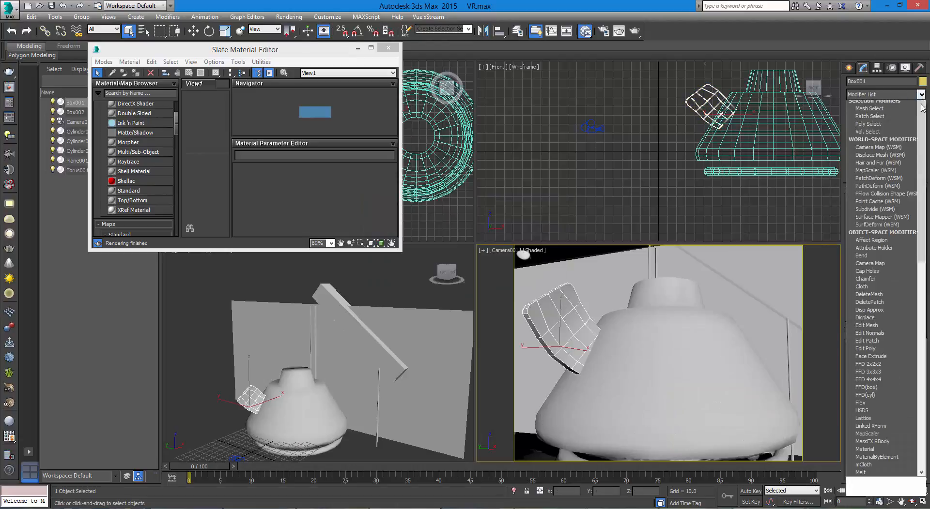
scroll(908, 366, down, 20)
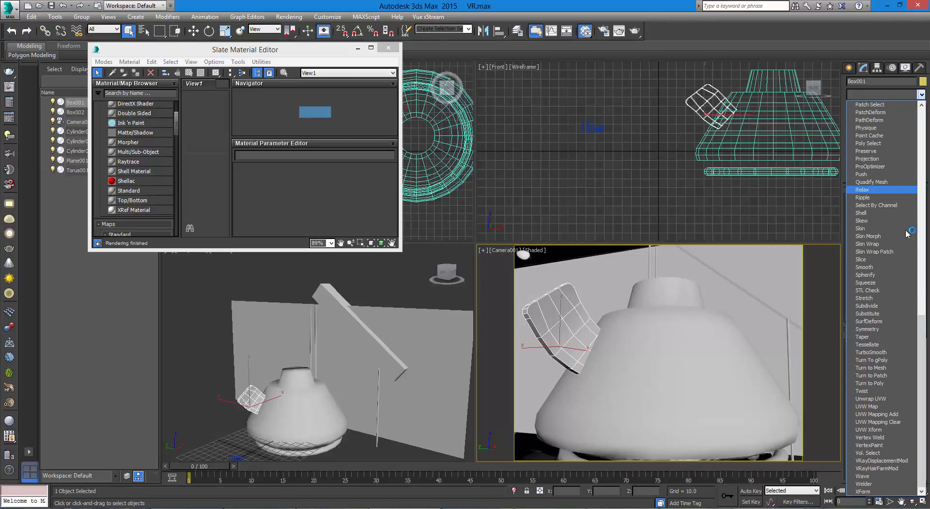
scroll(872, 329, up, 6)
scroll(882, 291, up, 14)
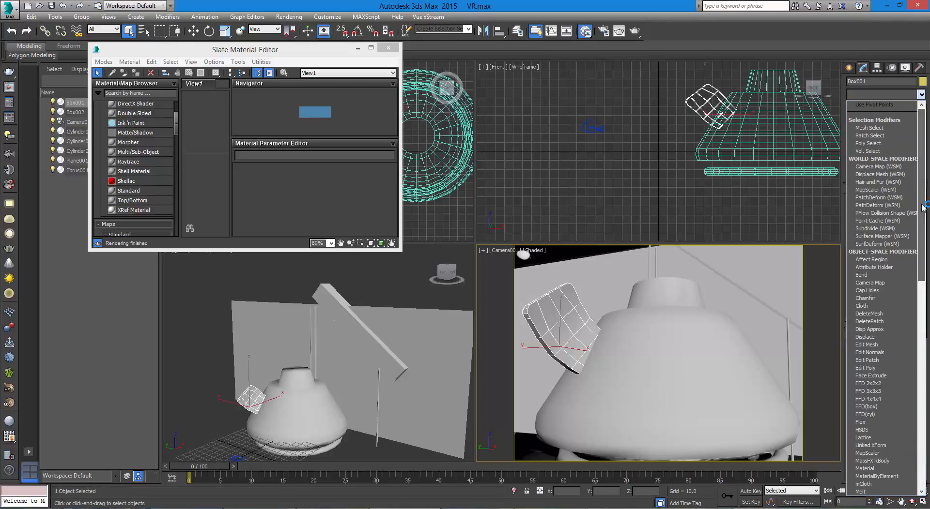
click(890, 285)
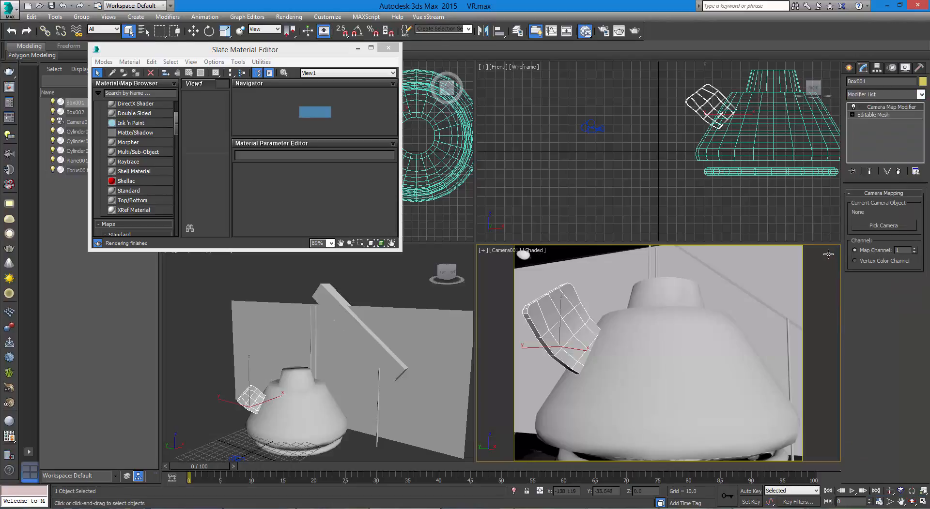
click(857, 228)
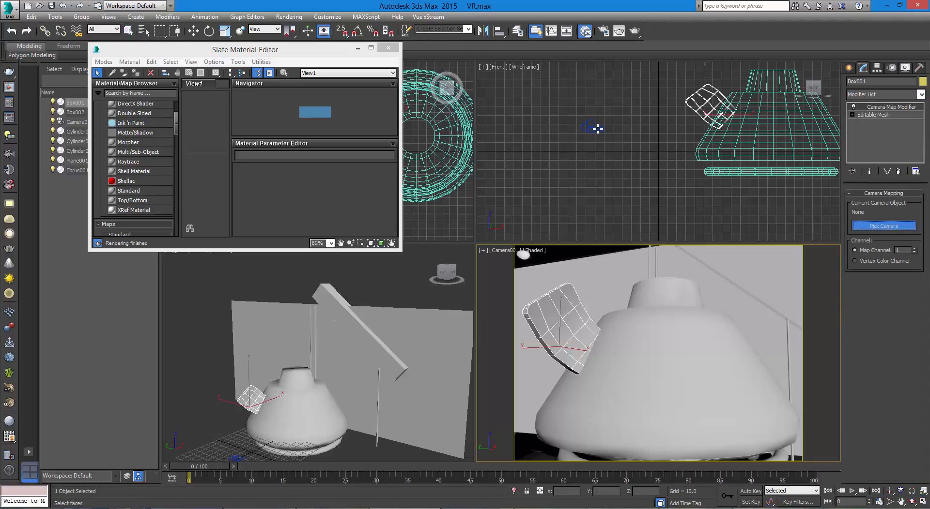
click(597, 128)
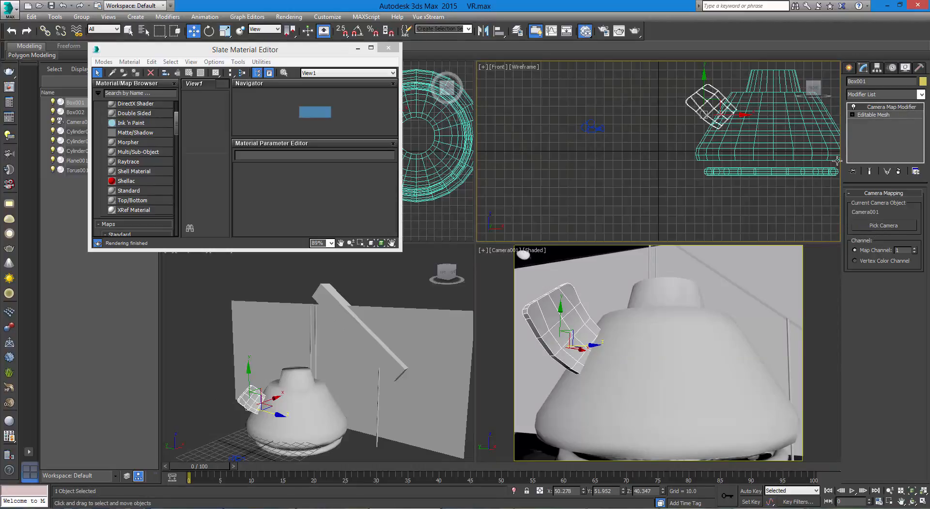
Step: Check Box001's projected UV layout in the UV editor with a temporary Unwrap UVW modifier, and remove that modifier
click(921, 95)
drag(921, 184, 905, 374)
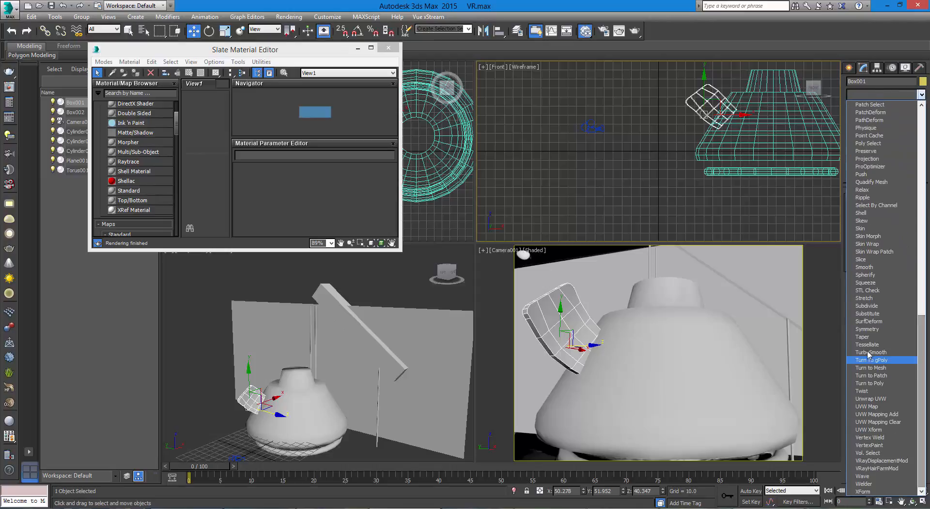
click(885, 399)
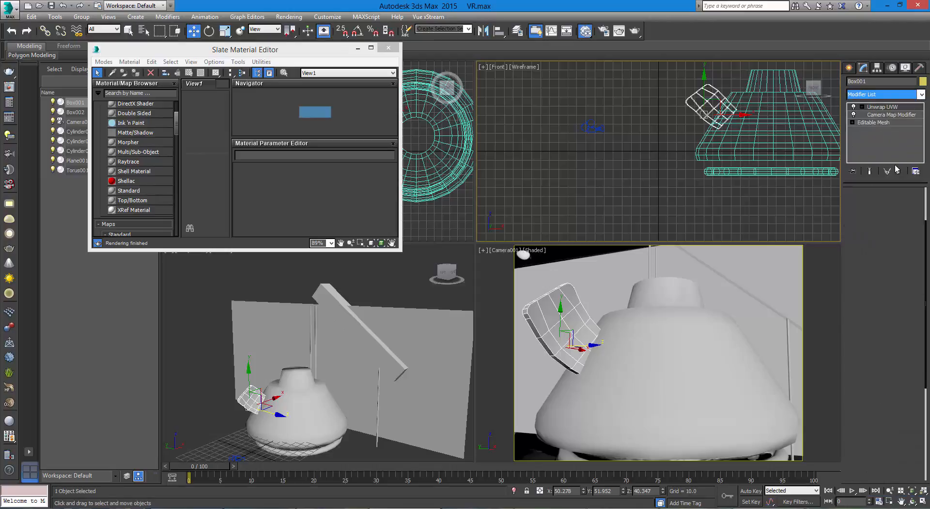
click(884, 251)
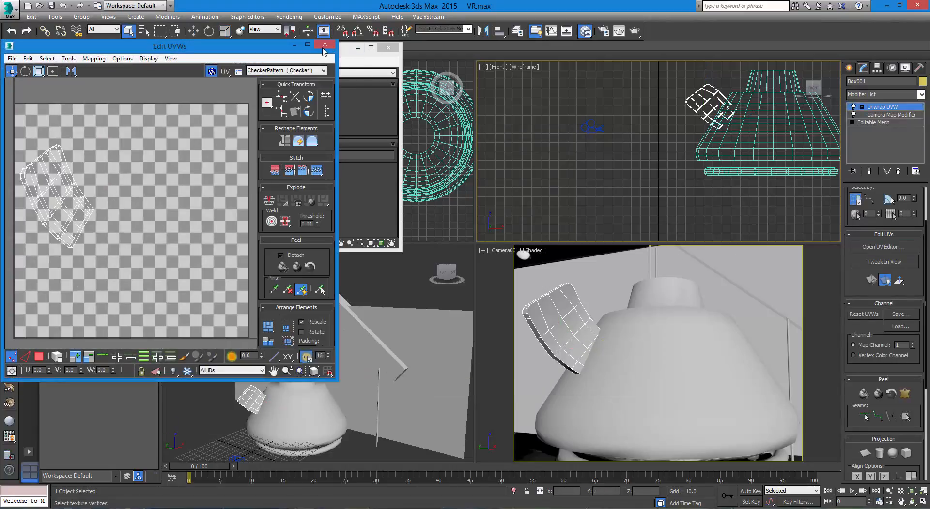
click(325, 44)
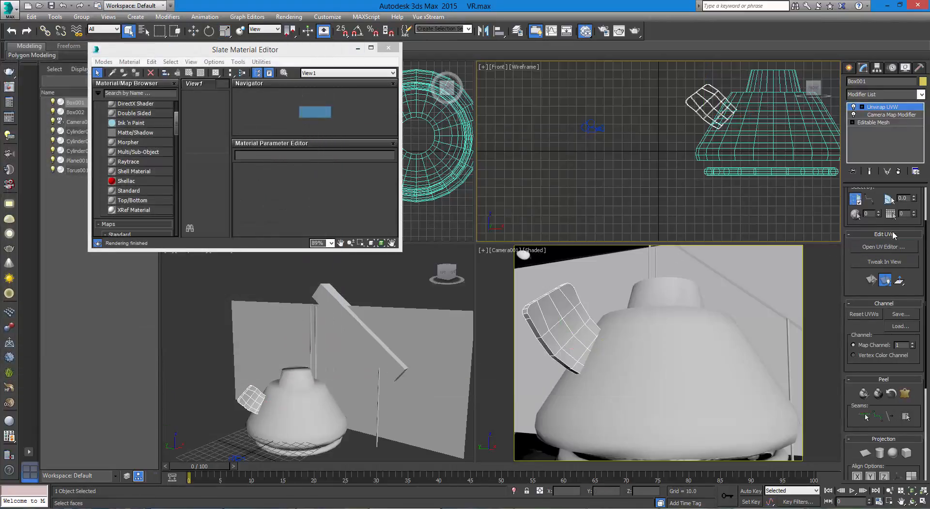
click(898, 173)
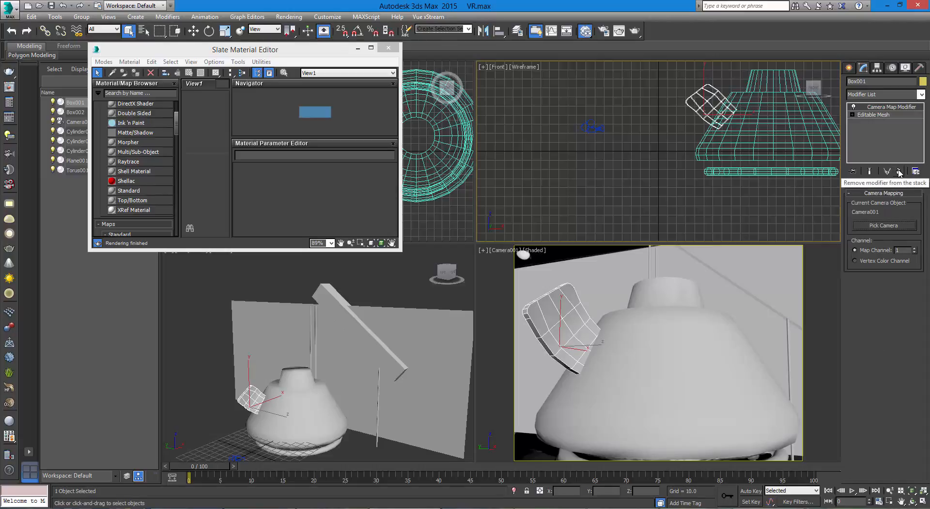
Step: Collapse the Camera Map modifier into Box001's geometry
right_click(894, 107)
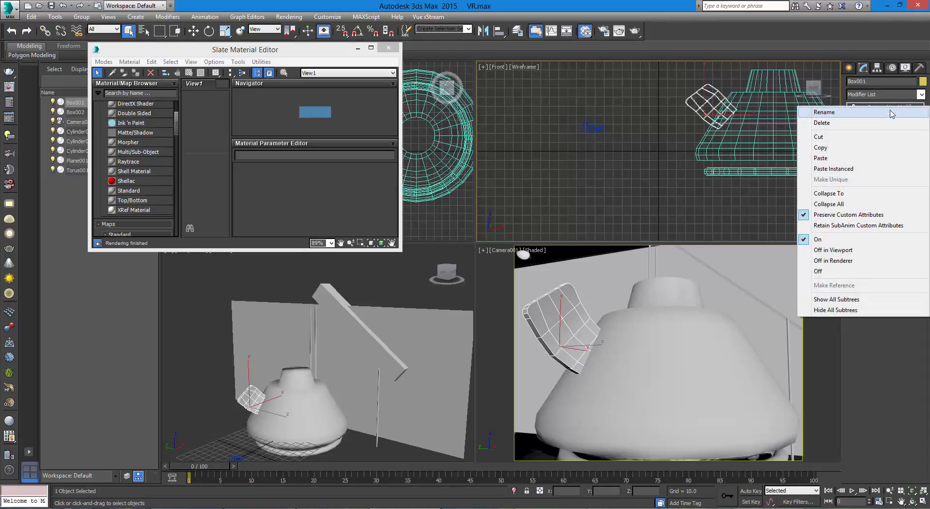
click(868, 198)
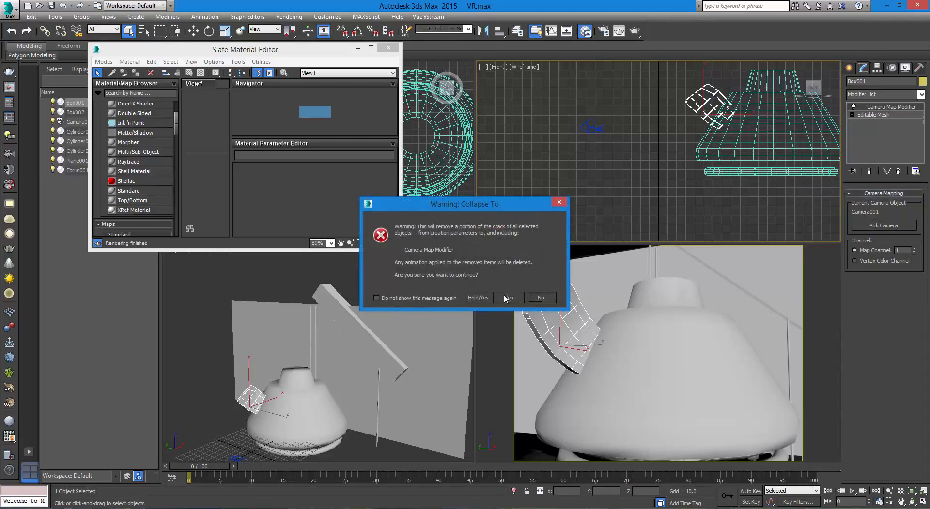
click(506, 298)
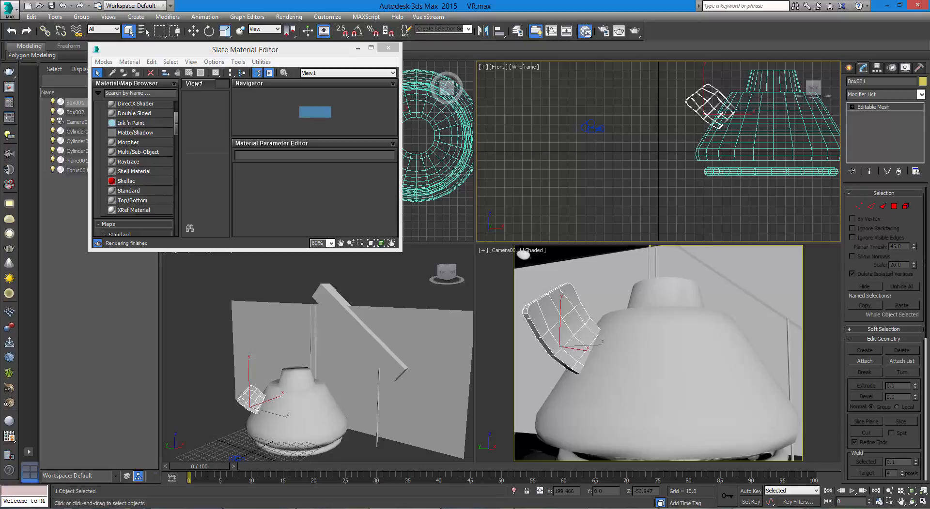
Step: Recheck the collapsed UVs of Box001 in the UV editor with another temporary Unwrap UVW modifier, and remove it again
click(921, 95)
scroll(900, 376, down, 15)
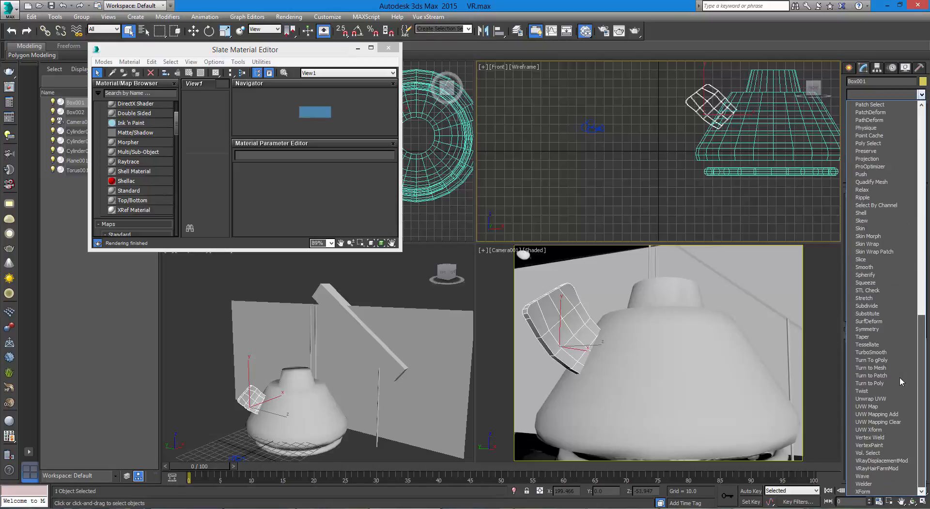
click(890, 400)
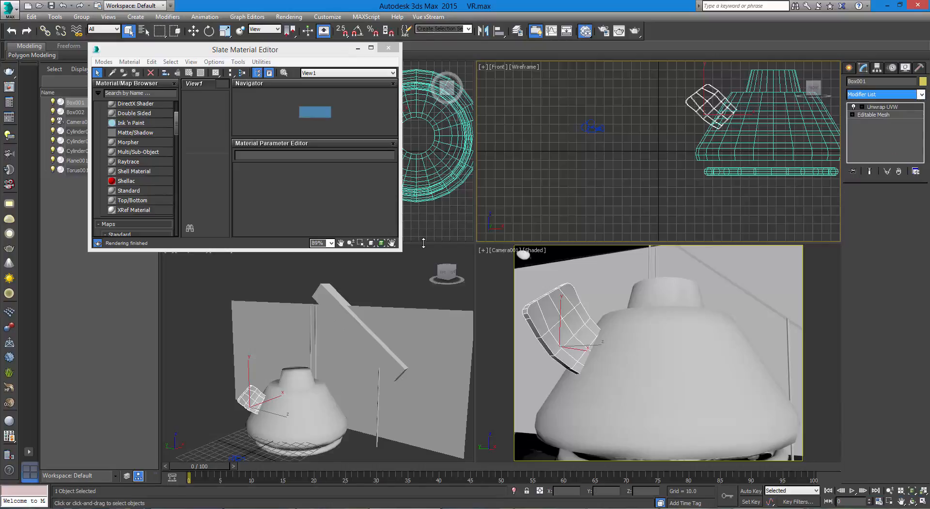
click(865, 248)
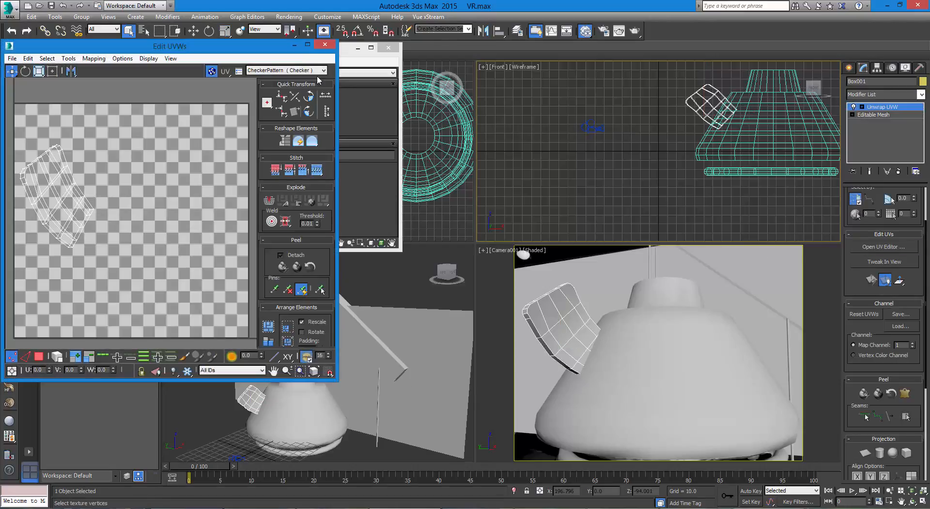
click(324, 45)
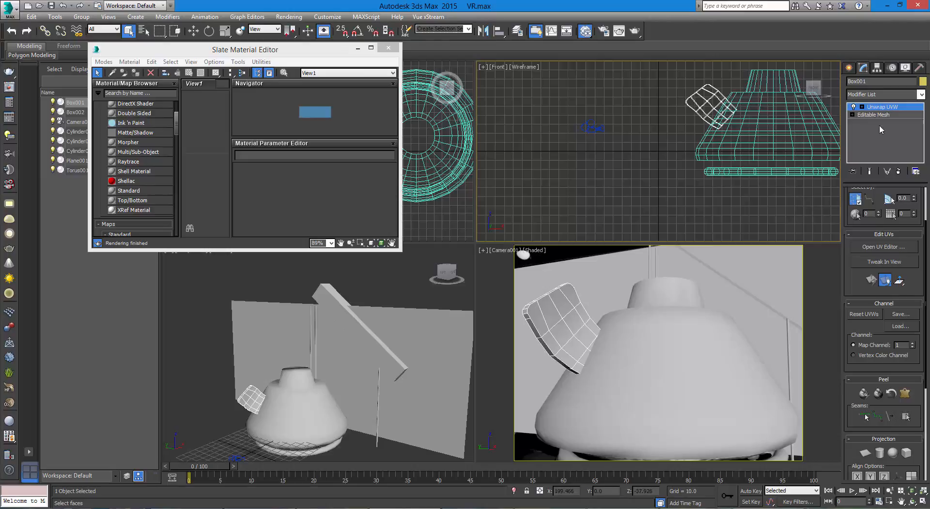
click(899, 170)
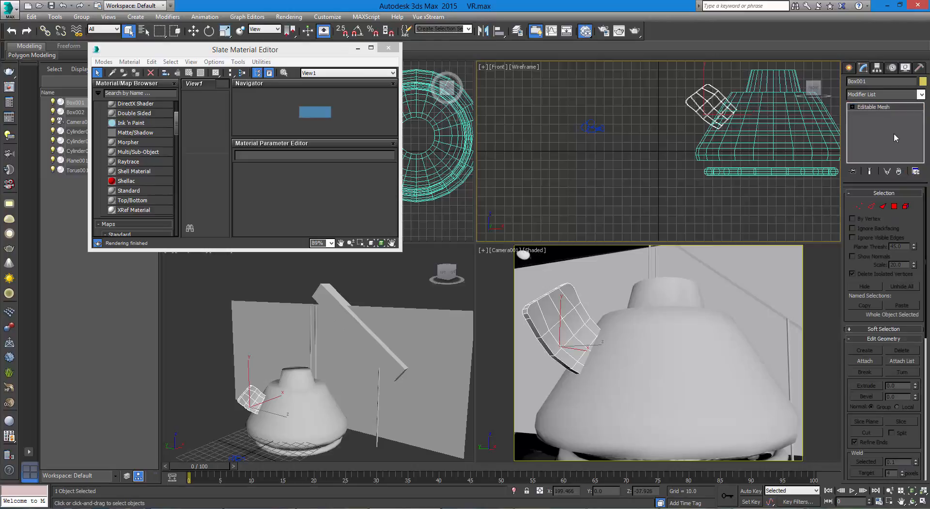
right_click(564, 300)
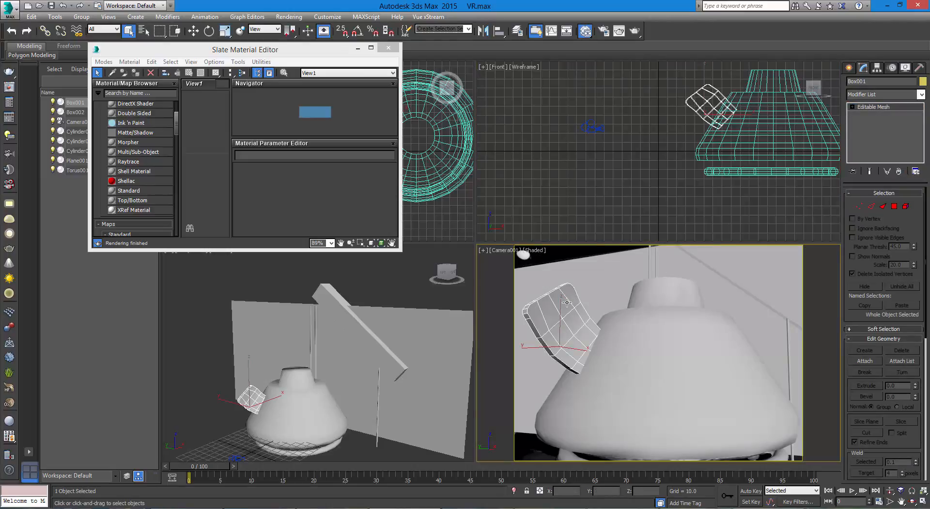
right_click(564, 300)
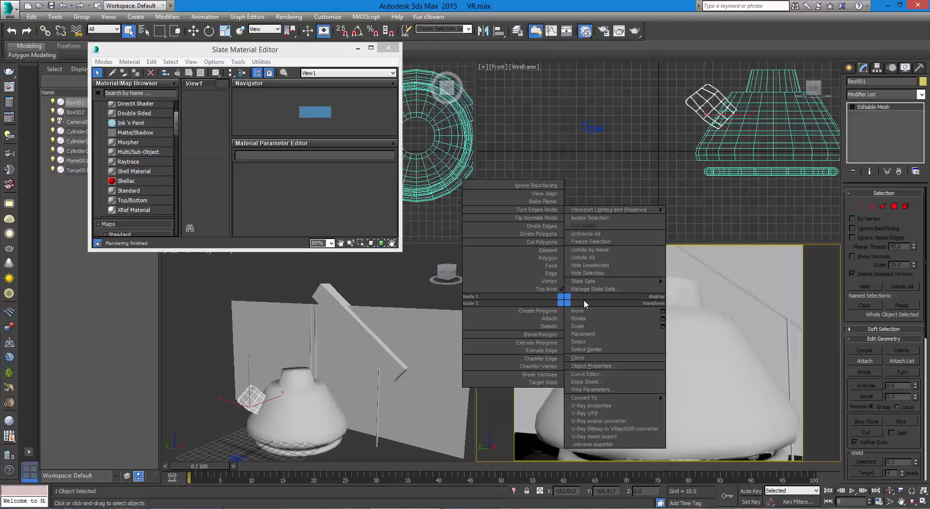
click(745, 207)
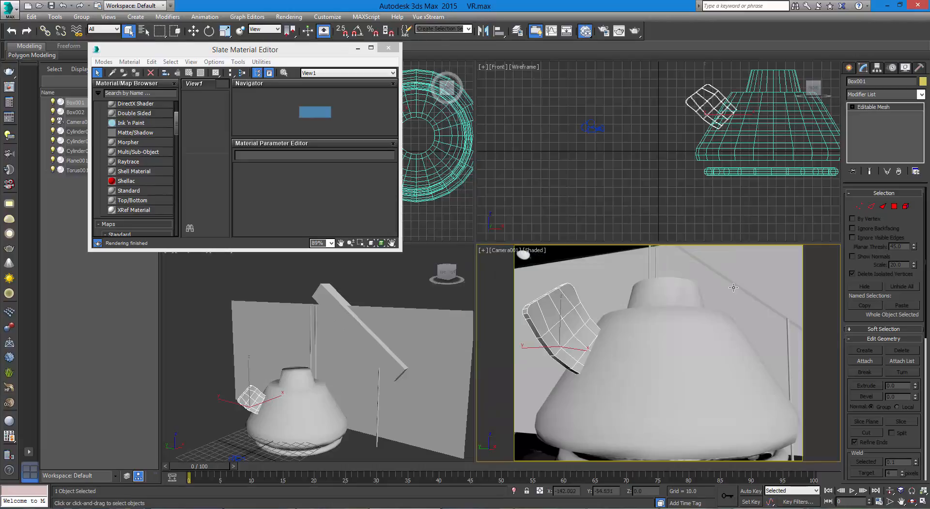
Step: Select the three thin poles, Cylinder001, Cylinder002 and Cylinder003, and add a shared Camera Map modifier that uses Camera001
click(788, 337)
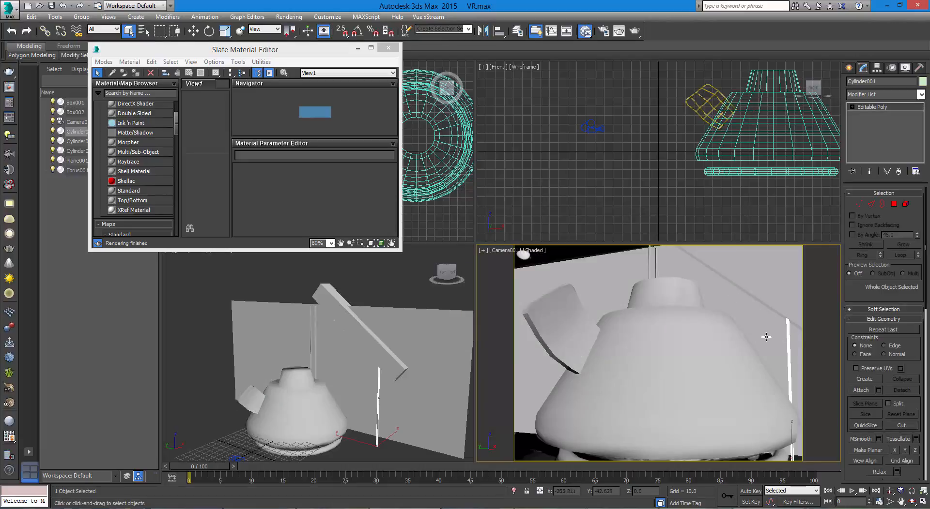
ctrl+click(650, 268)
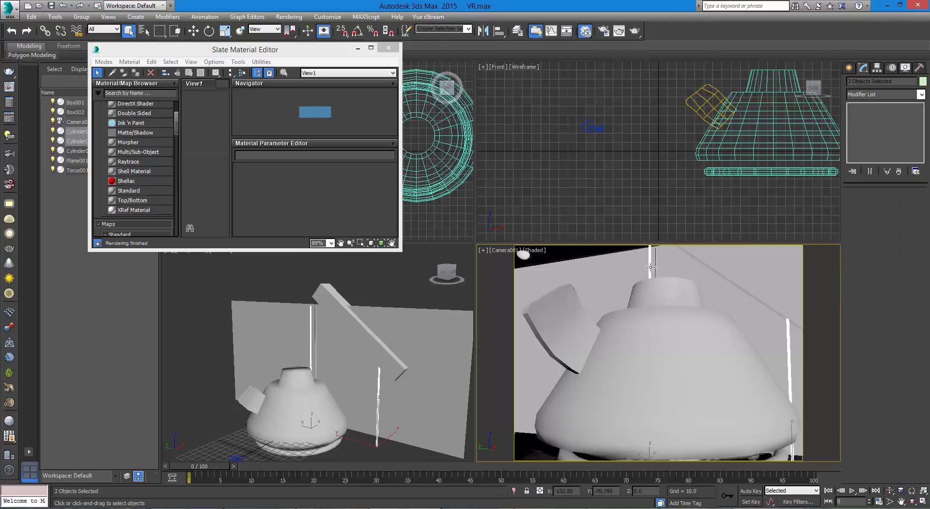
ctrl+click(655, 264)
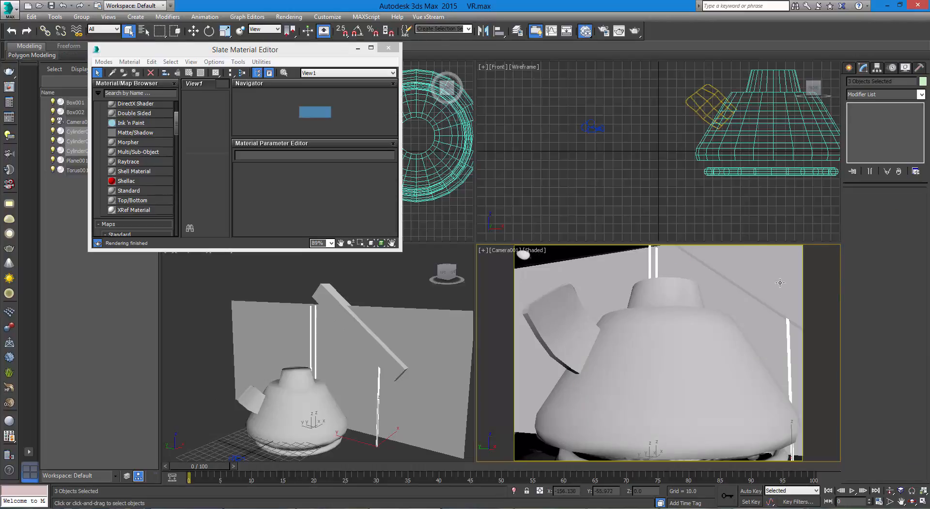
click(910, 94)
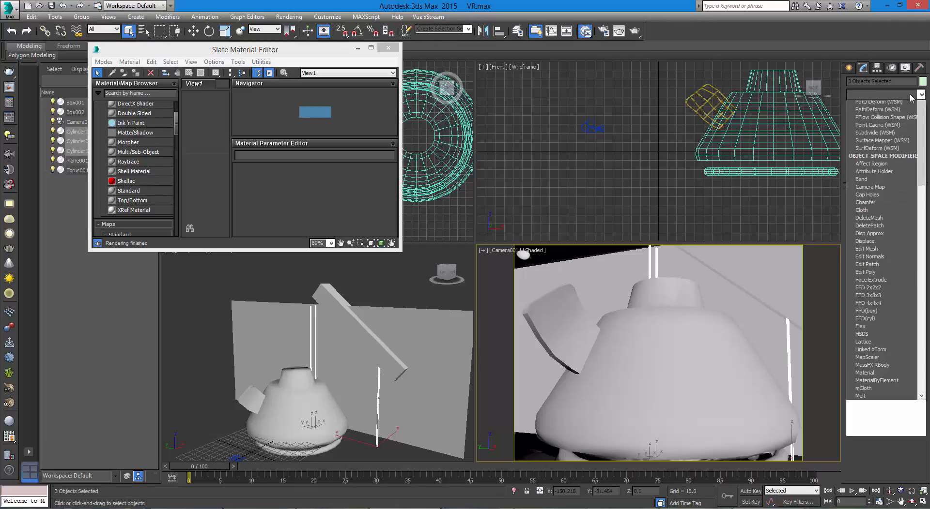
click(888, 282)
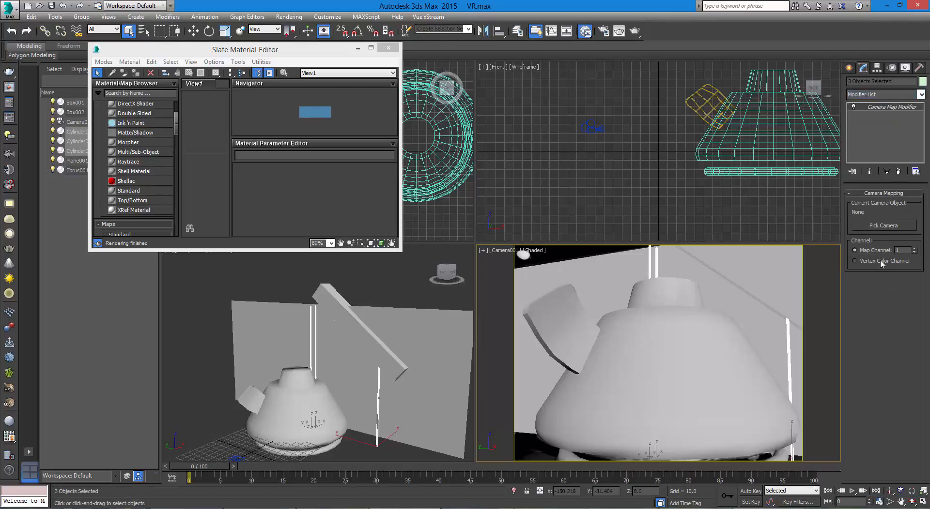
click(884, 227)
click(600, 131)
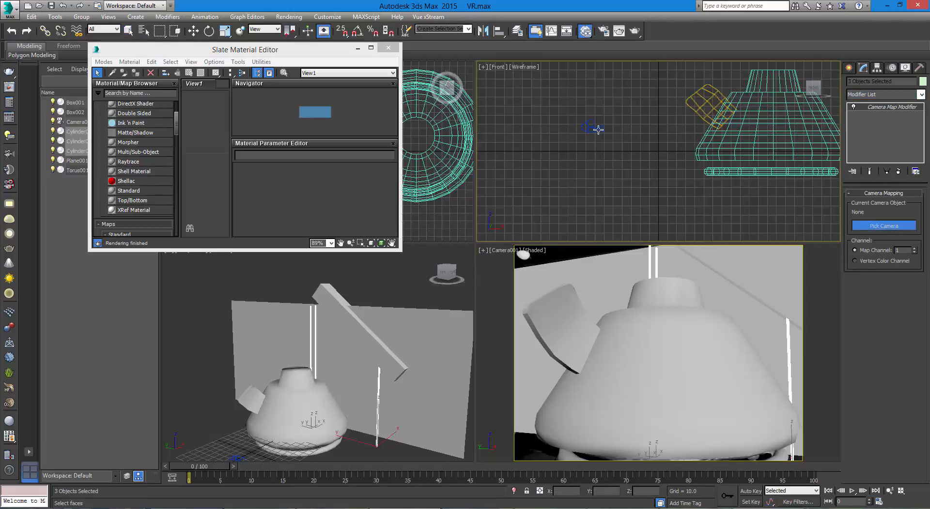
click(662, 182)
Step: Collapse the Camera Map modifier into the geometry of Cylinder002, the left pole of the pair behind the capsule
click(649, 261)
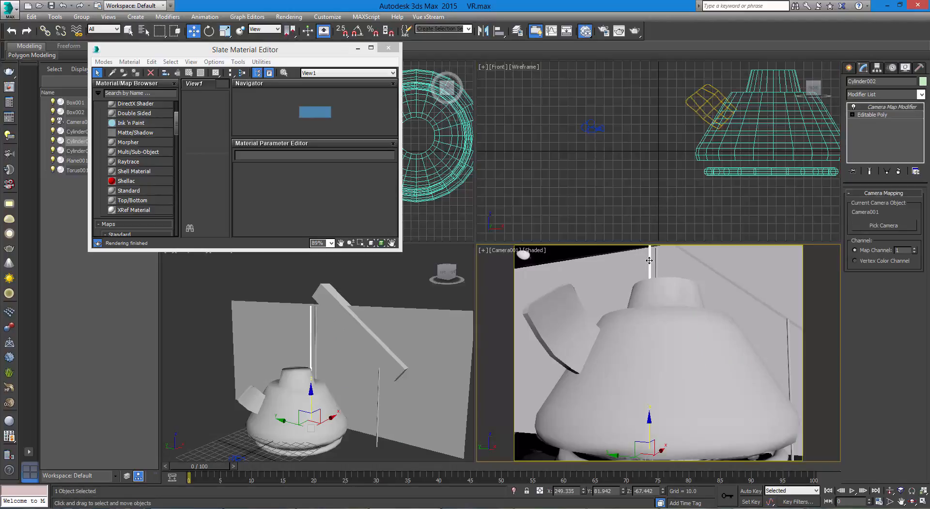
right_click(890, 110)
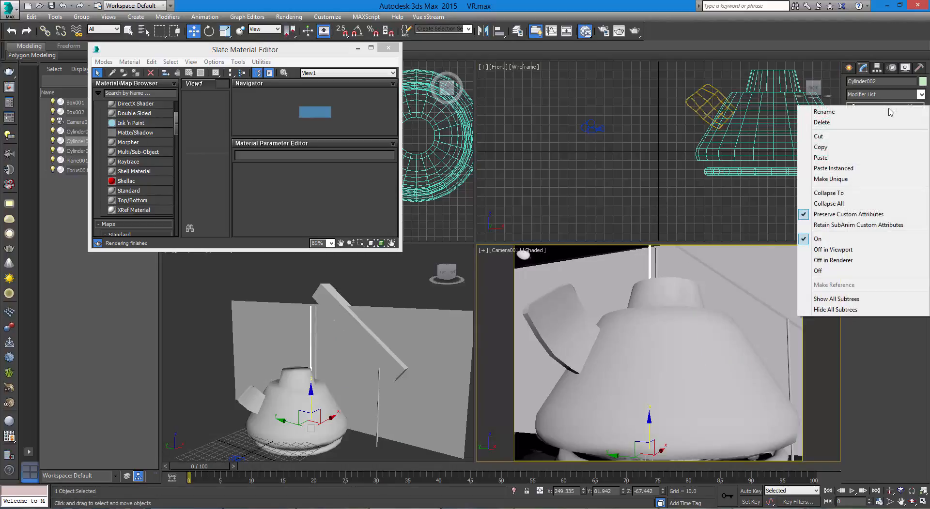
click(865, 196)
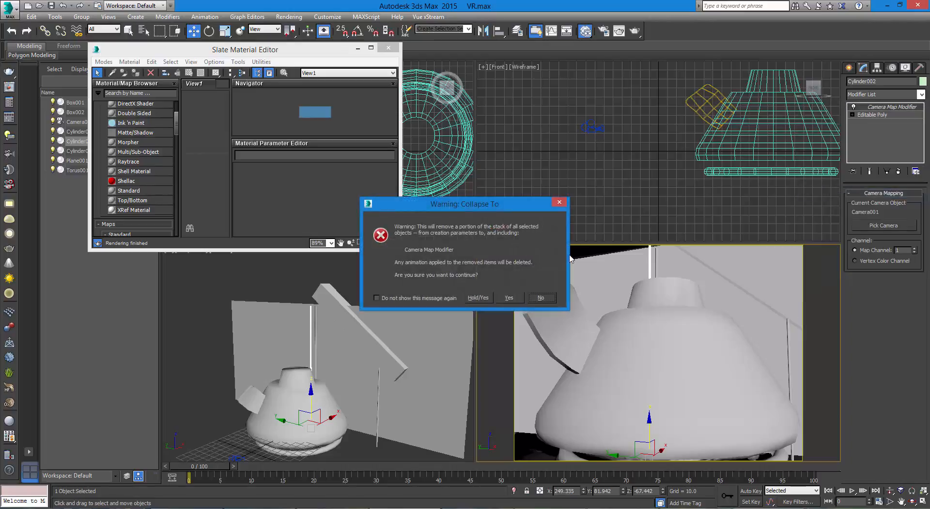
click(510, 298)
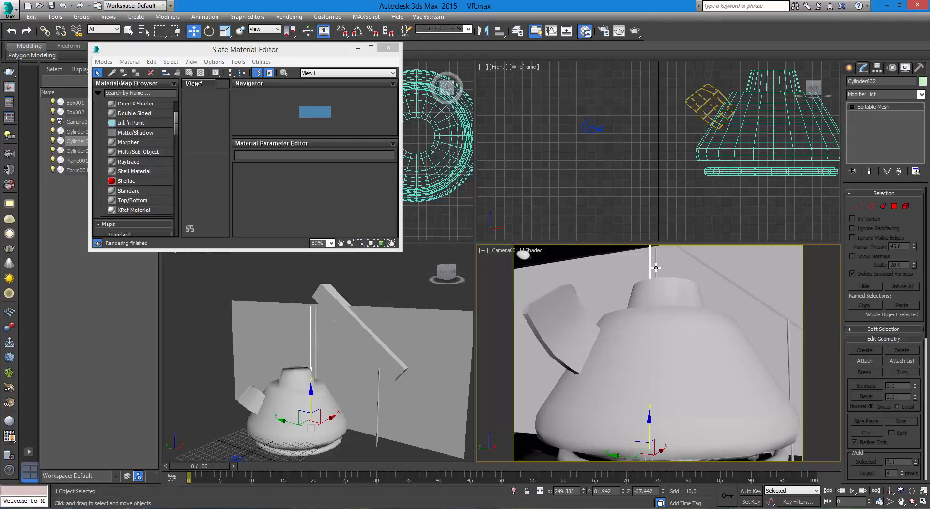
Step: Collapse the Camera Map modifier of Cylinder003, the right pole of the pair behind the capsule
click(656, 268)
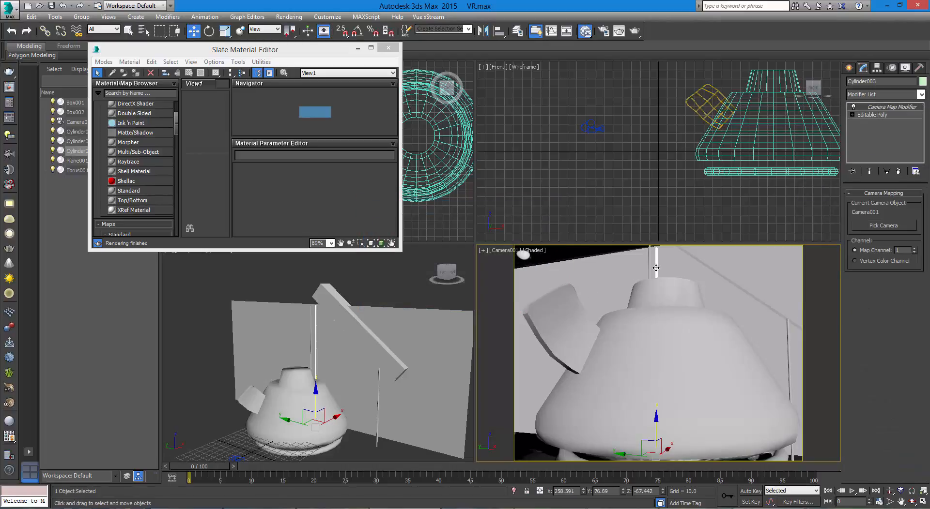
right_click(893, 111)
click(871, 195)
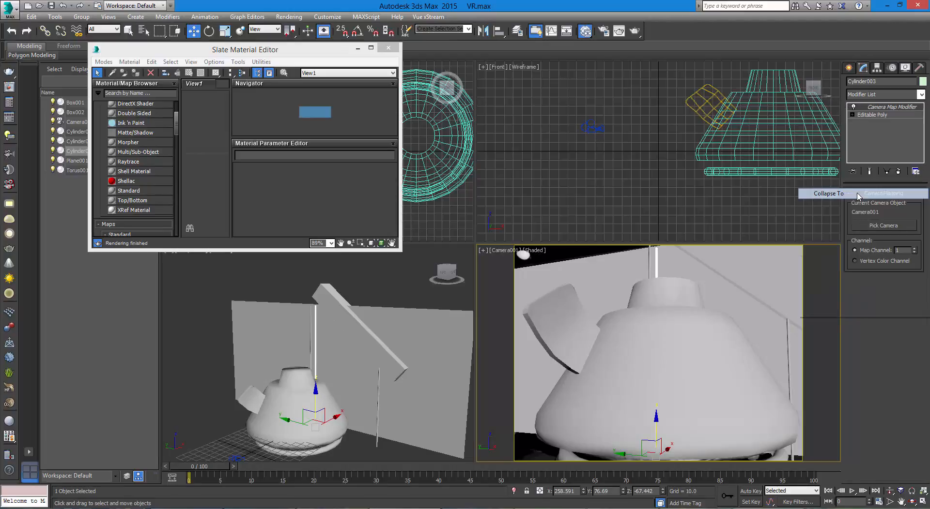
click(508, 298)
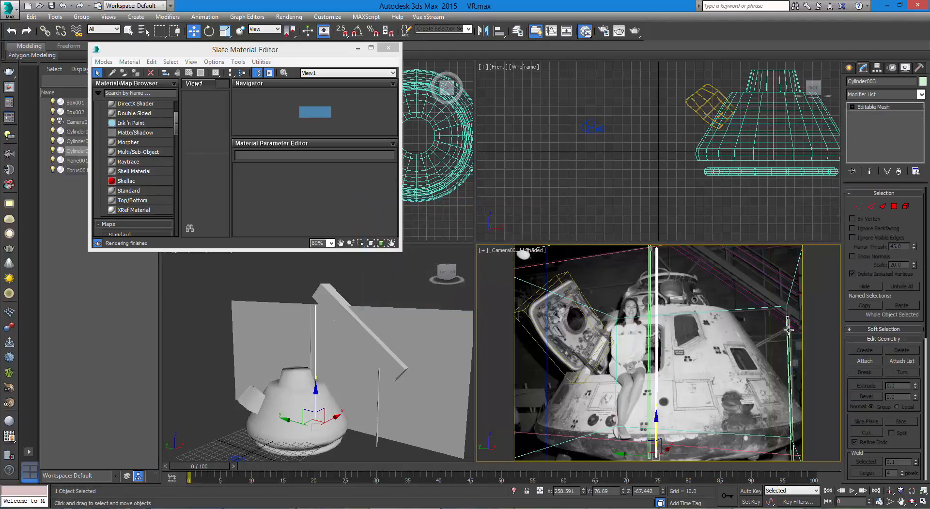
Step: Collapse the Camera Map modifier of Cylinder001, the pole at the capsule's right edge, and clear the selection
click(789, 330)
right_click(874, 107)
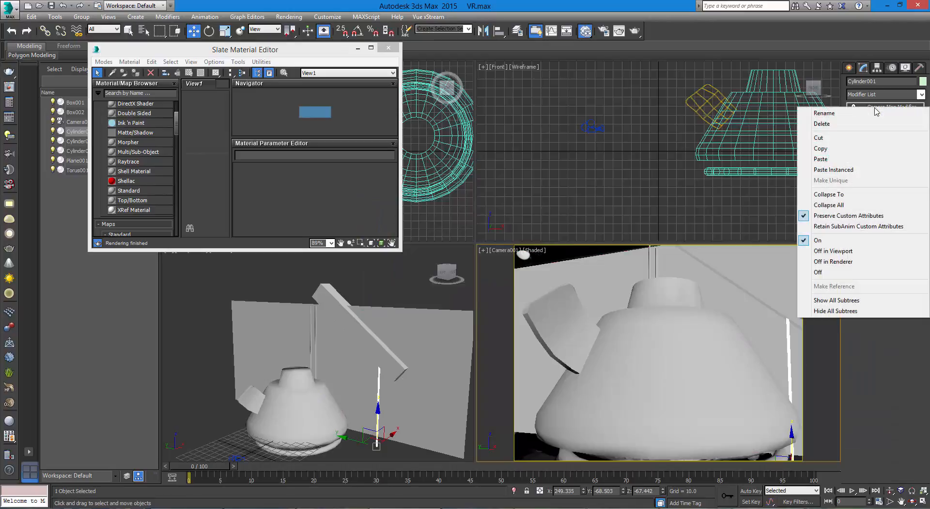
click(845, 194)
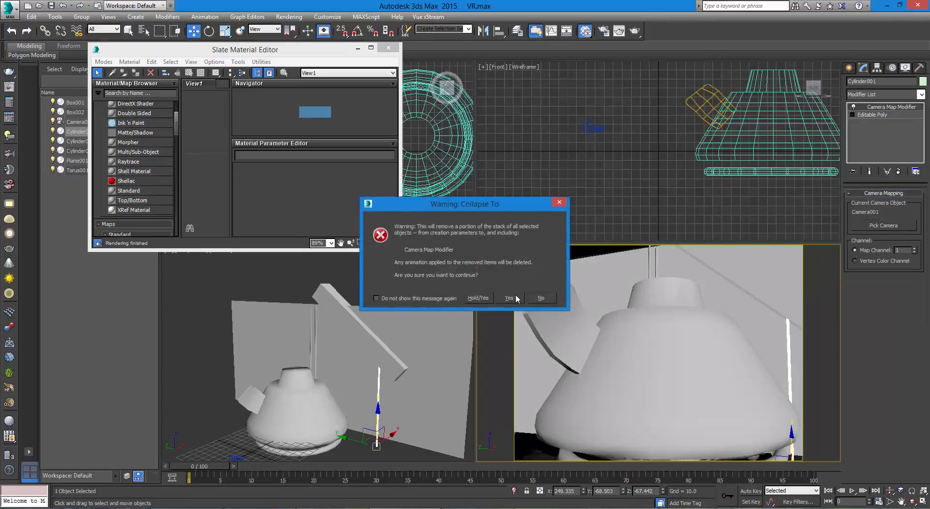
click(516, 297)
click(601, 196)
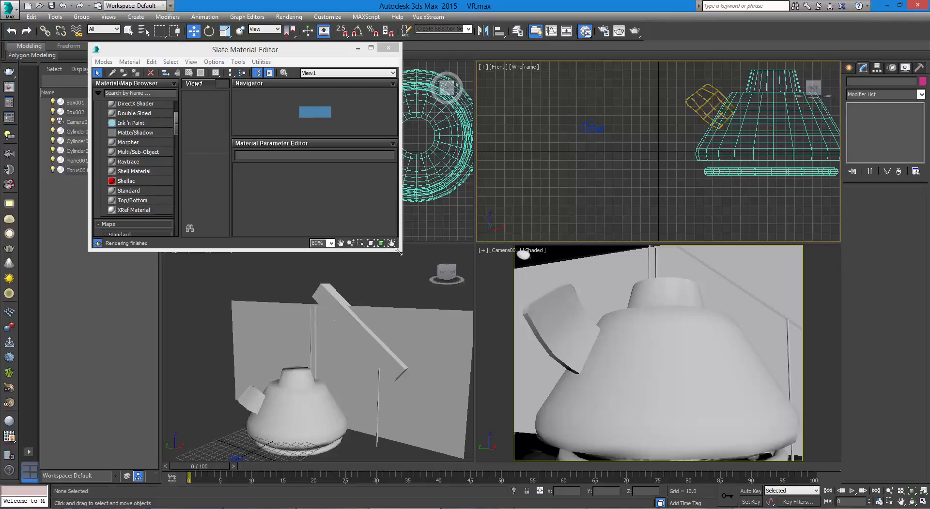
Step: Enlarge the Slate Material Editor window and move it clear of the scene object list
drag(394, 249, 668, 260)
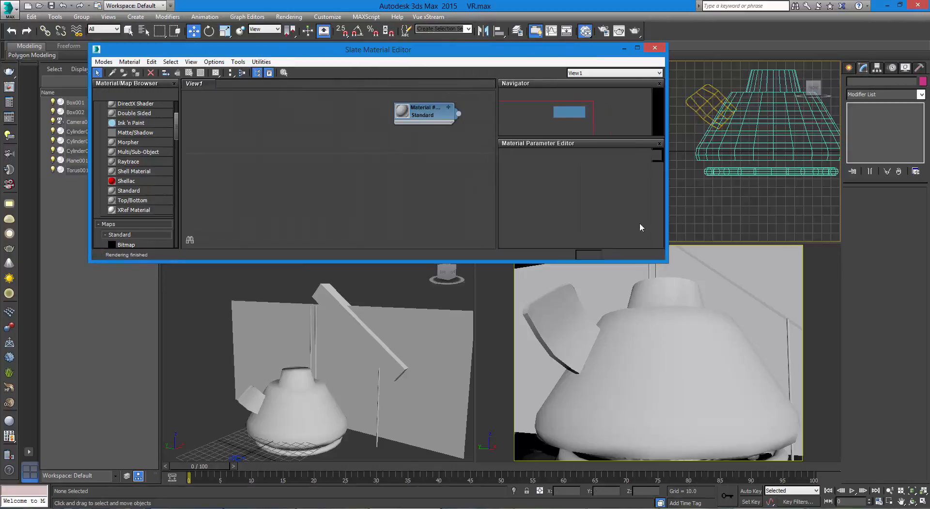
drag(479, 50, 698, 44)
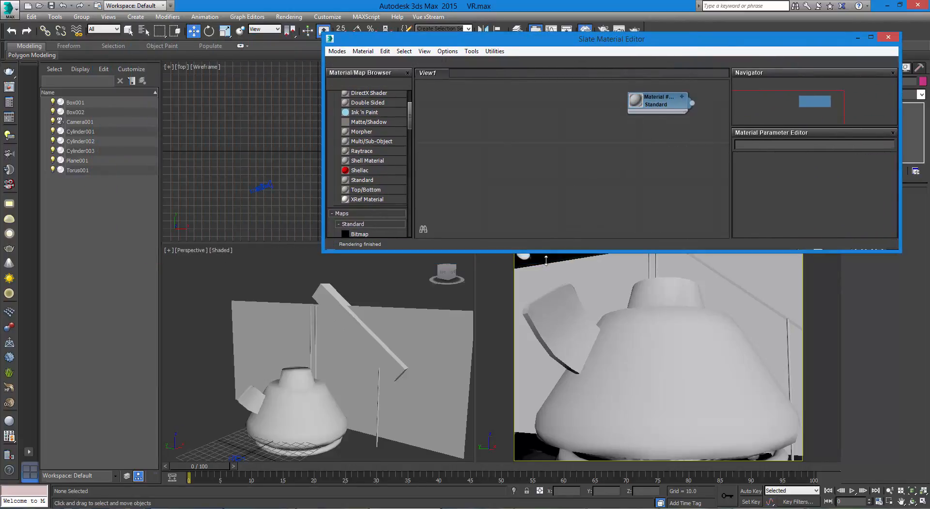
drag(550, 251, 552, 428)
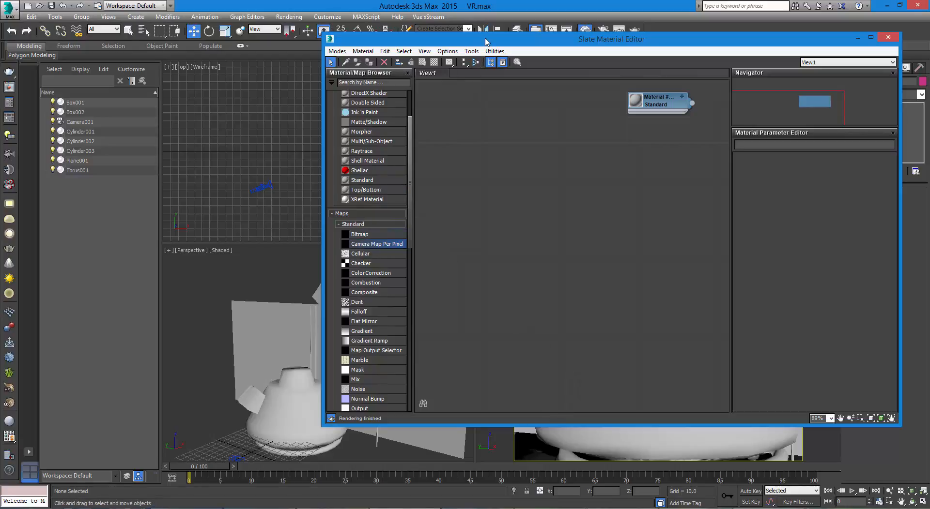
Step: Add a Bitmap node loading the individual Door layer of Capsule_Finished.psd and place it below and left of the Standard material
click(381, 233)
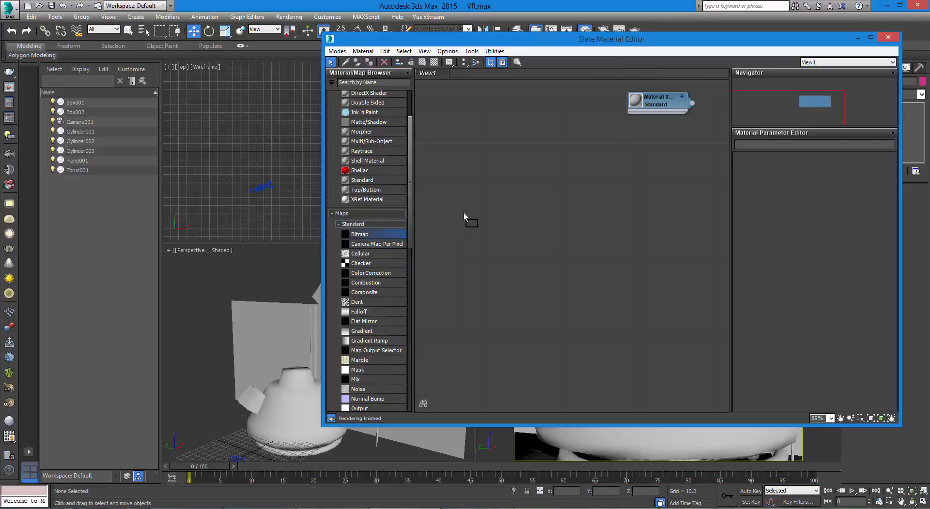
drag(464, 213, 464, 213)
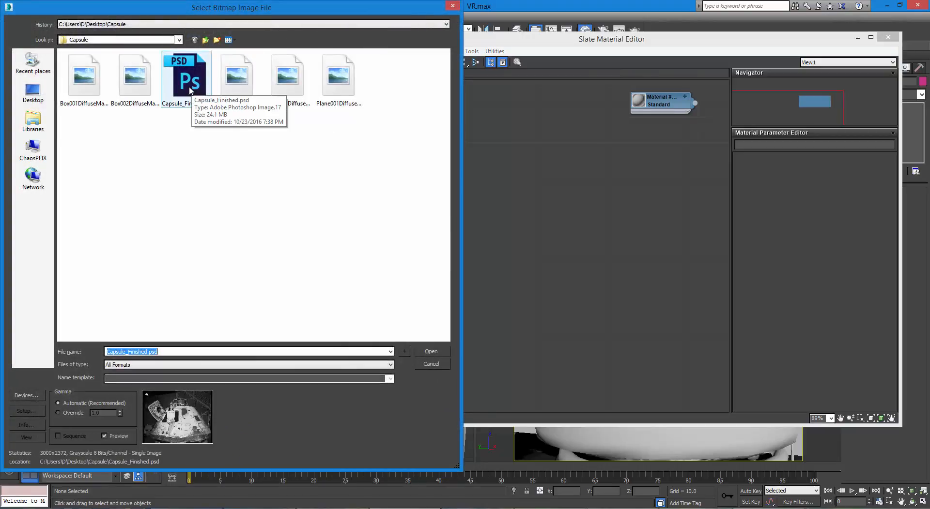
click(190, 90)
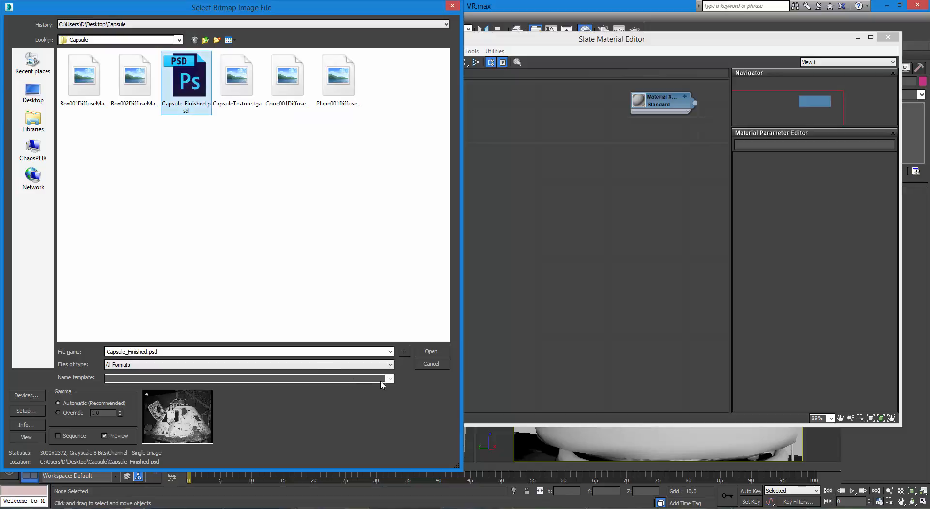
click(422, 353)
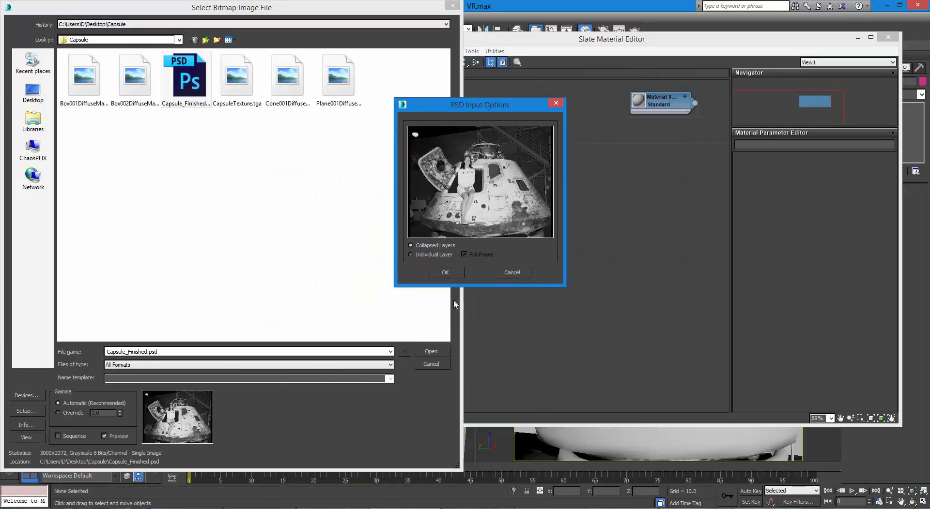
click(437, 256)
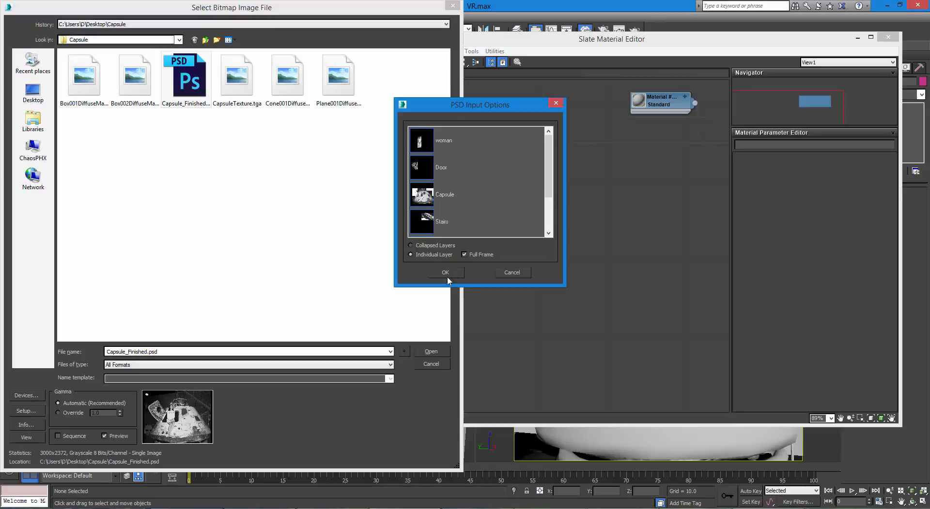
click(420, 143)
click(428, 170)
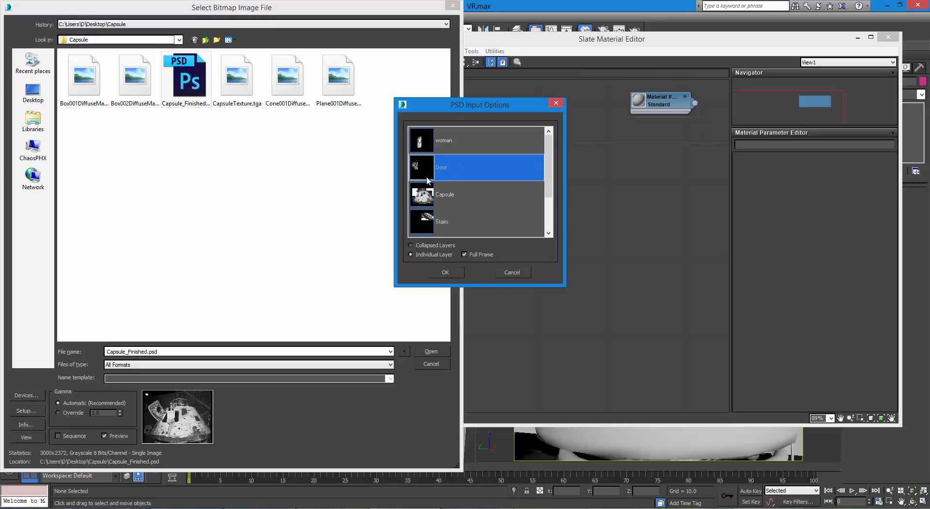
click(452, 271)
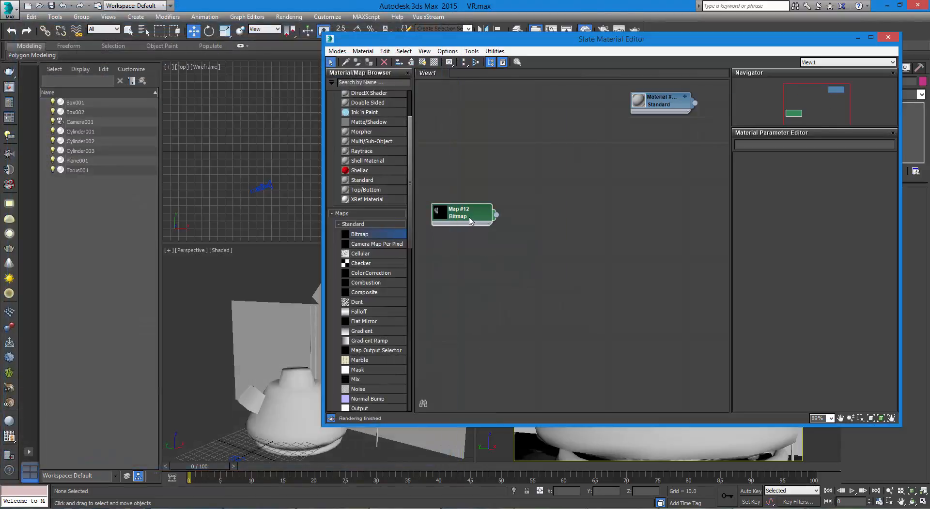
drag(469, 216, 485, 182)
Step: Add a second Bitmap node below the Door bitmap, loading the individual Capsule layer of Capsule_Finished.psd
drag(386, 234, 478, 229)
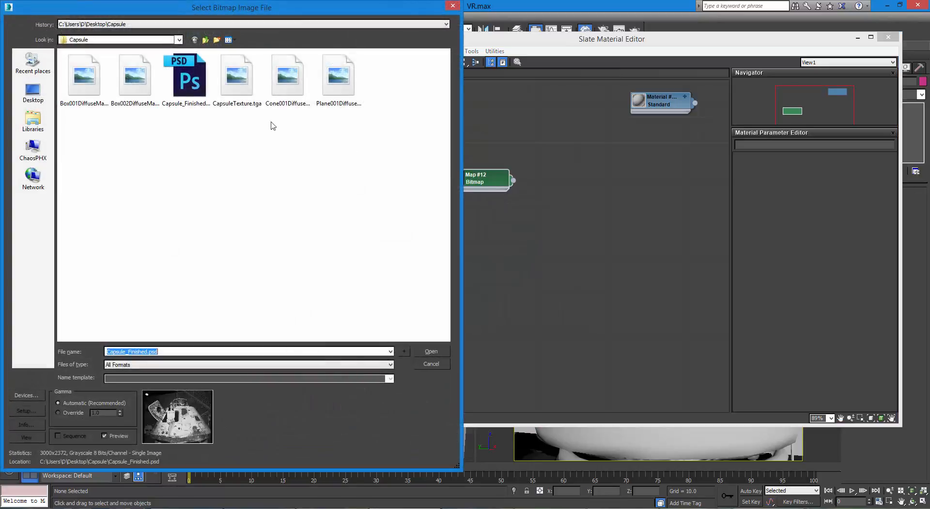
click(184, 92)
double_click(184, 93)
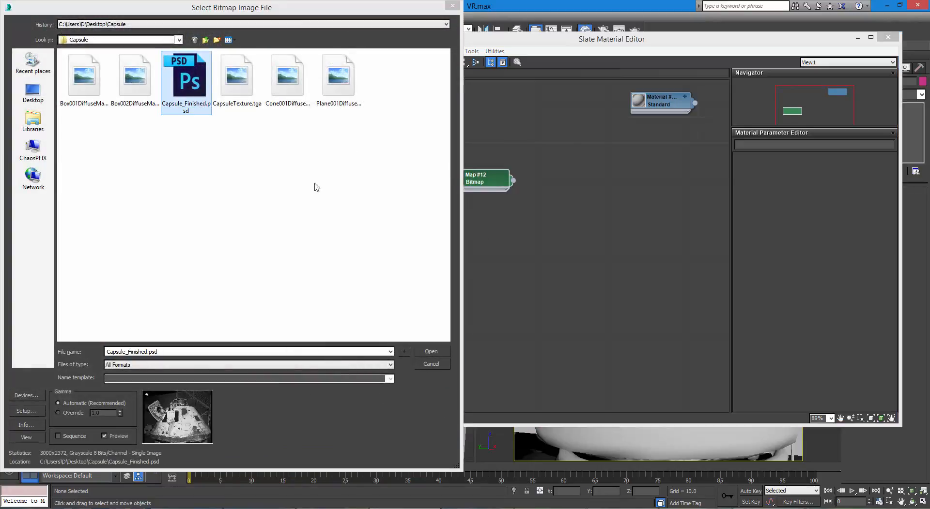
click(184, 297)
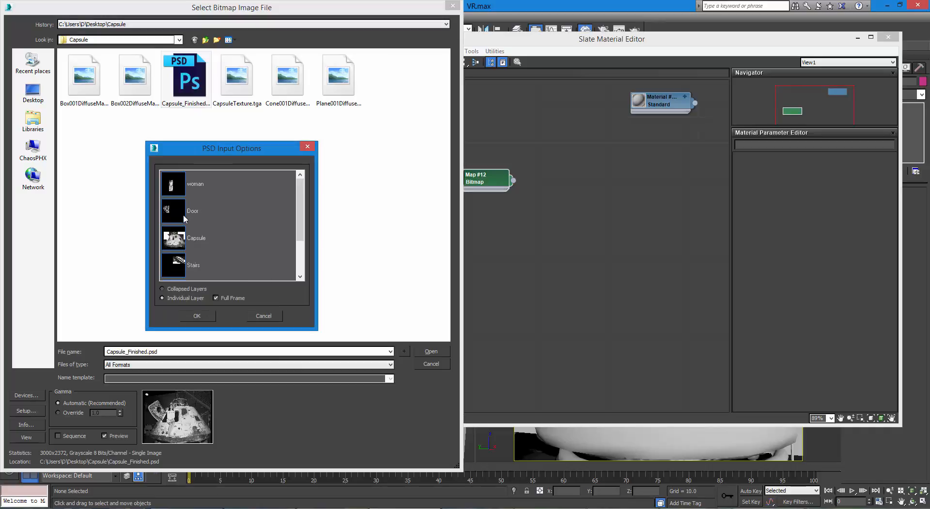
click(173, 245)
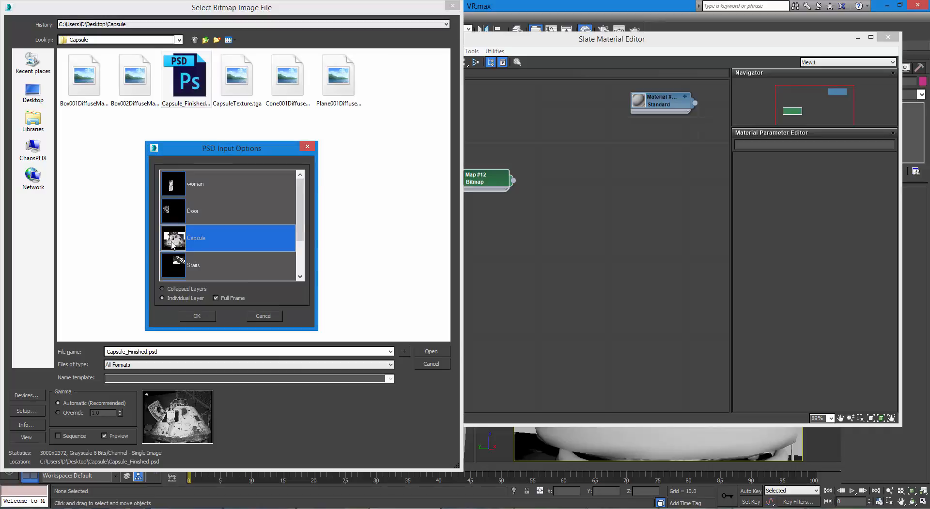
click(202, 318)
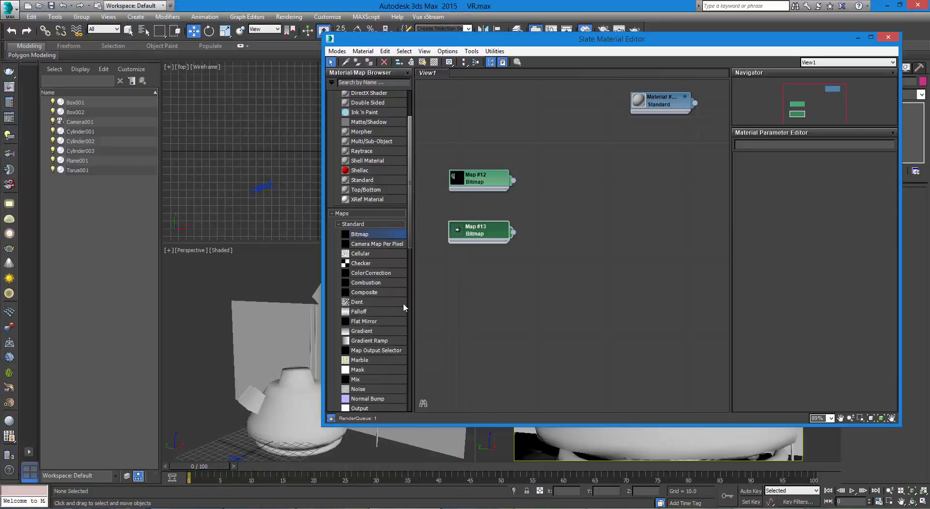
Step: Add a Bitmap node below the Capsule layer bitmap, loading the individual Stairs layer of Capsule_Finished.psd
drag(386, 235, 474, 272)
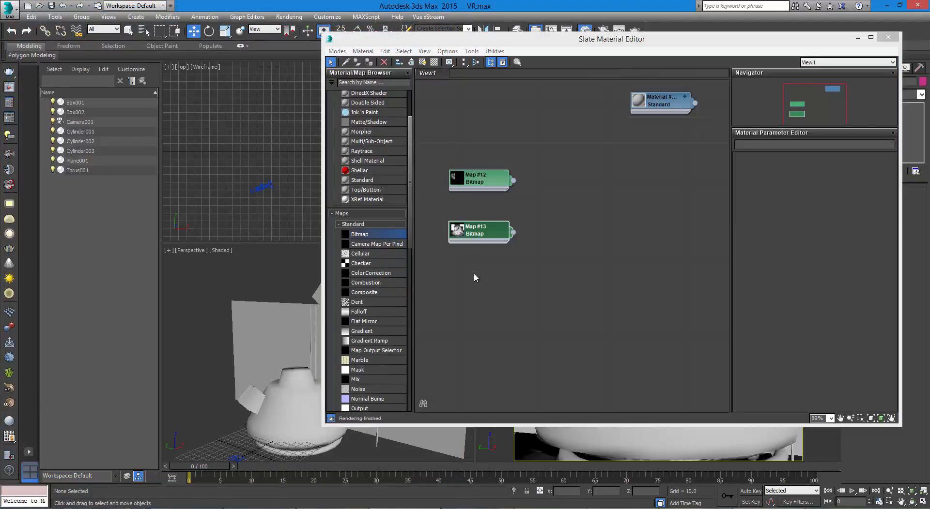
double_click(185, 77)
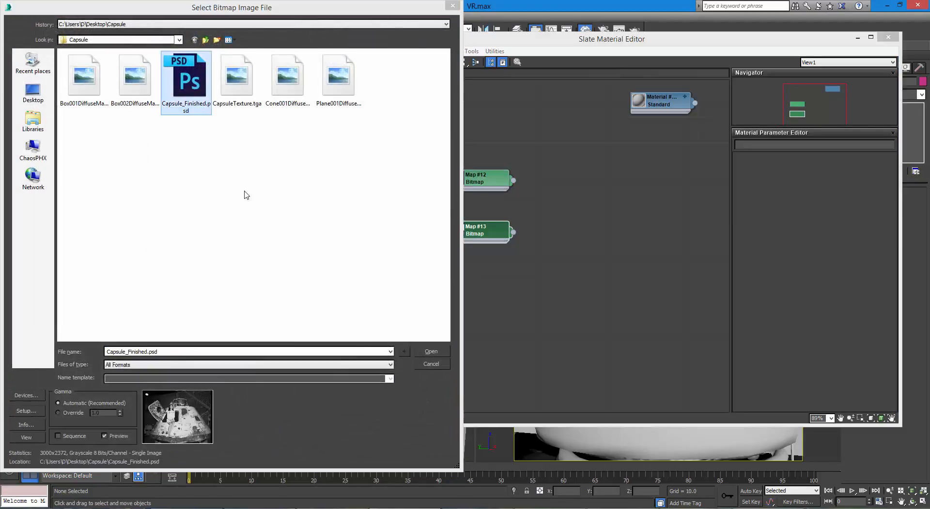
click(192, 298)
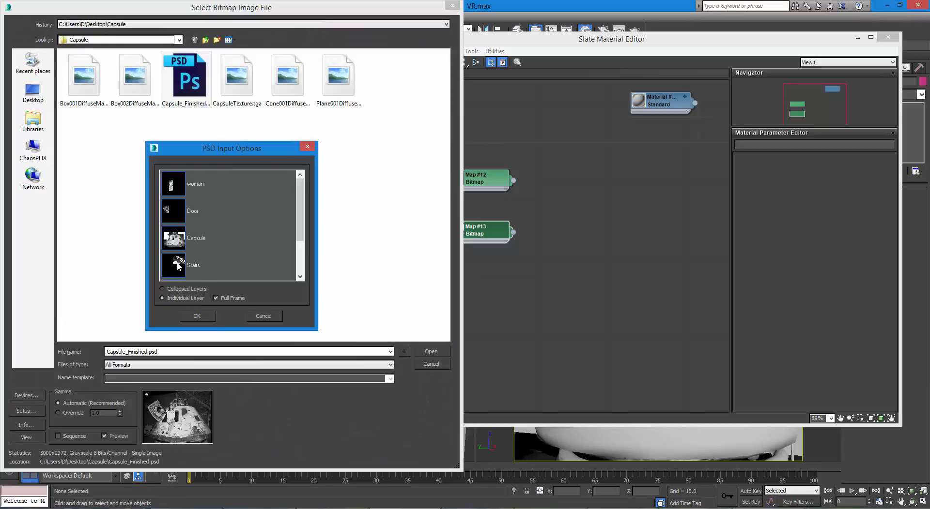
click(178, 265)
click(202, 316)
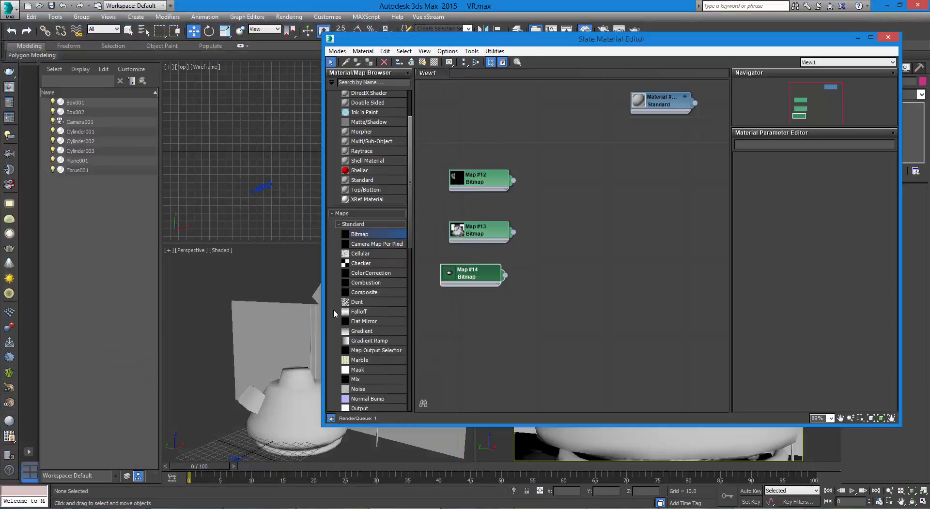
Step: Add a Bitmap node below the Stairs layer bitmap, loading the individual Background layer of Capsule_Finished.psd
drag(360, 234, 458, 310)
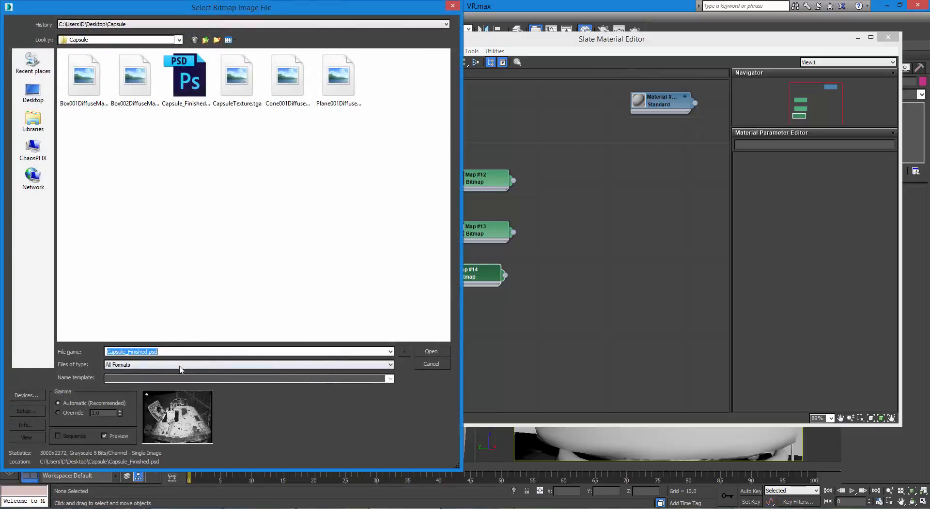
click(189, 101)
double_click(190, 101)
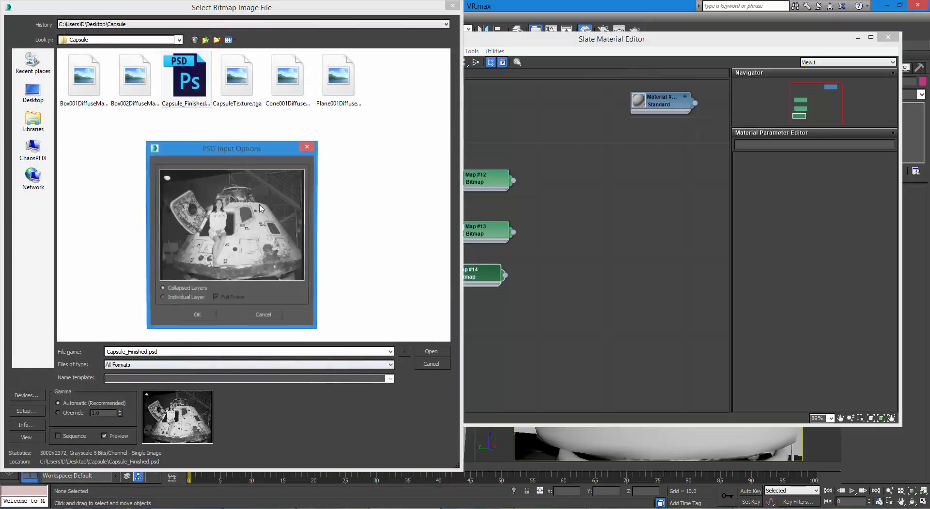
click(189, 299)
click(300, 277)
click(300, 277)
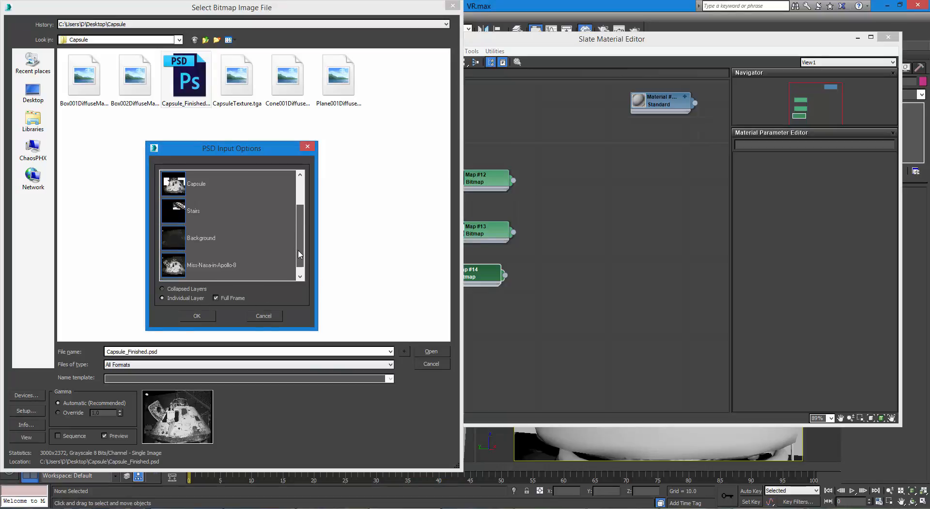
click(200, 239)
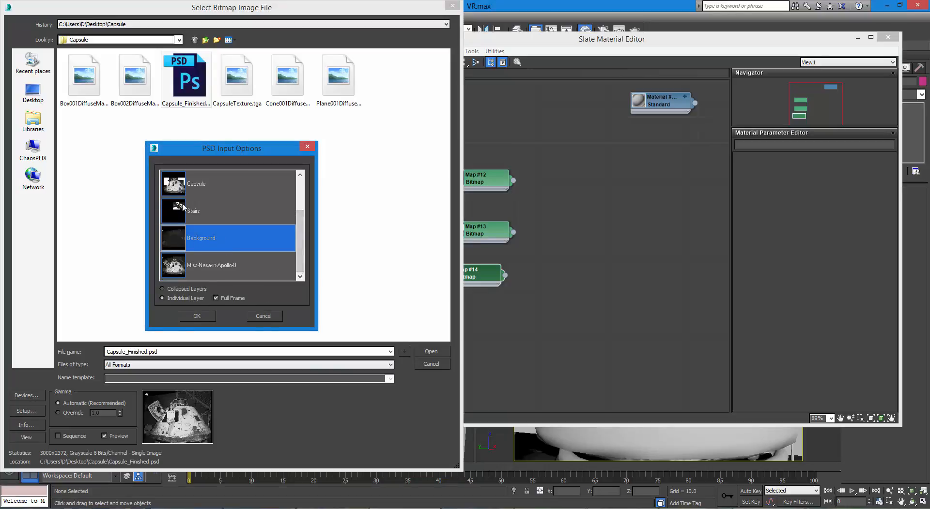
click(200, 317)
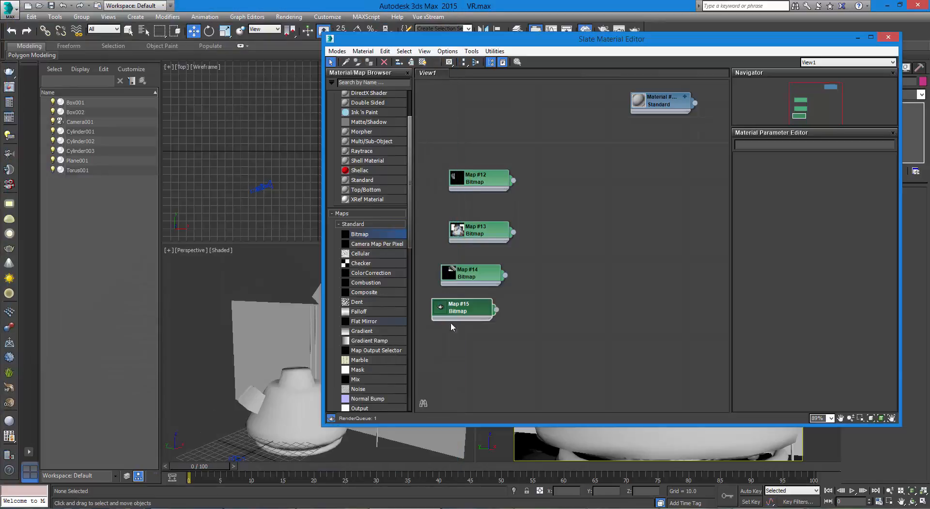
Step: Rename the Door layer bitmap node as Door_Txt and the Capsule layer bitmap node as Capsule_Txt
double_click(479, 184)
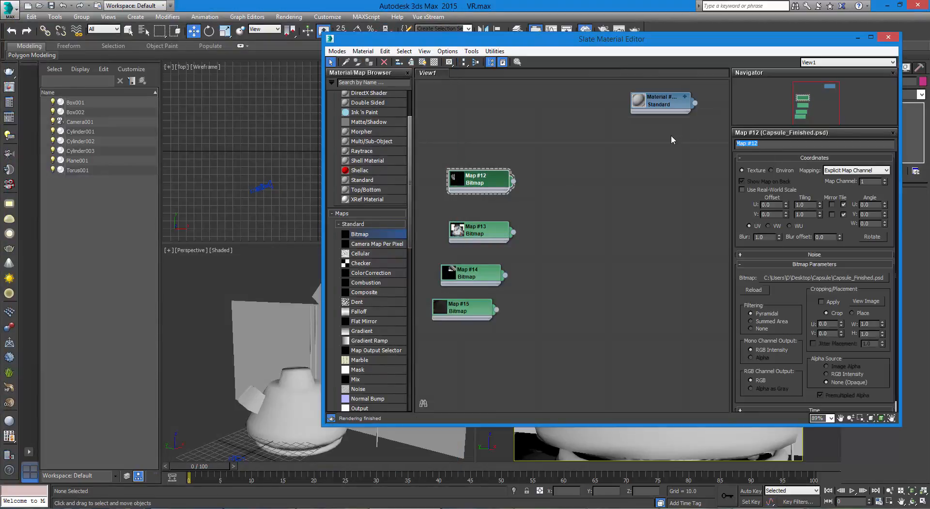
text(Door_txt)
key(BackSpace)
text(T)
click(607, 199)
click(504, 228)
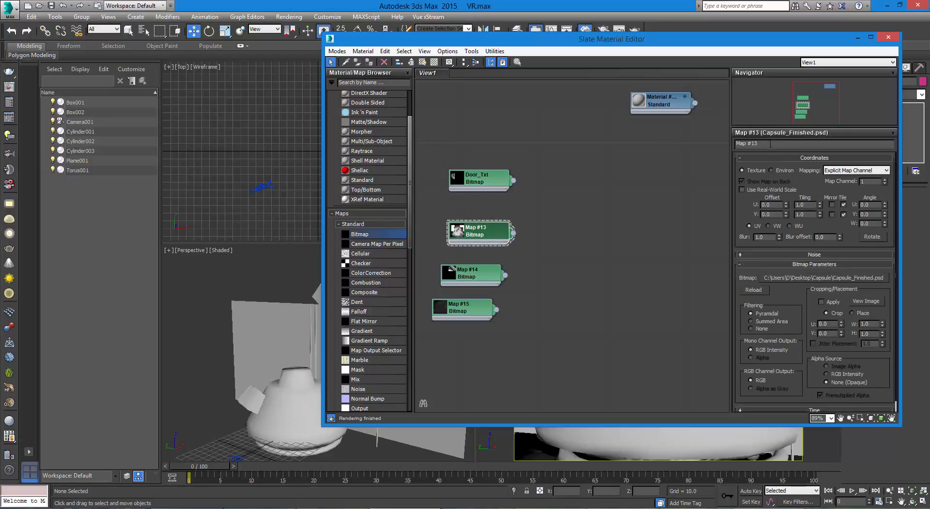
drag(770, 143, 672, 141)
text(Capsule_Txt)
key(Return)
Step: Rename the Stairs layer bitmap node as Stairs_Txt and the Background layer bitmap node as Background_Txt
click(463, 274)
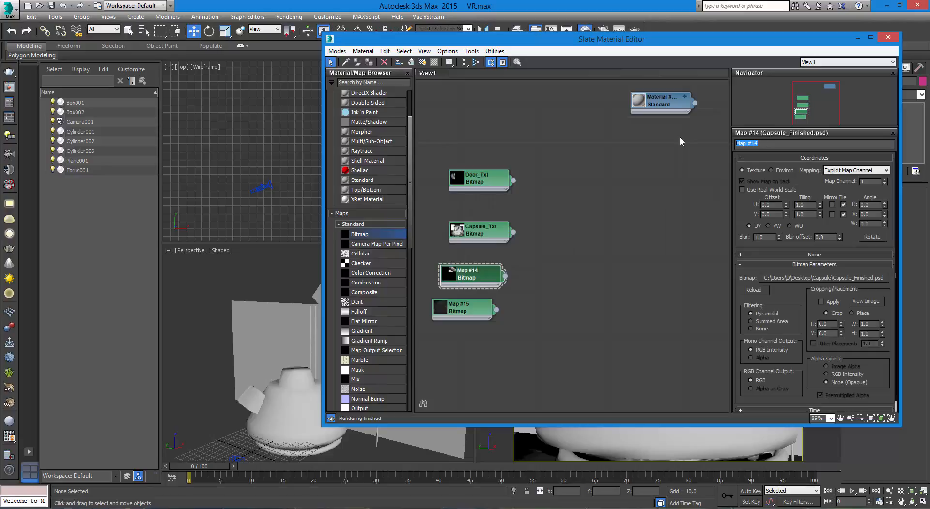
text(Stairs_Txt)
click(571, 304)
click(471, 311)
double_click(470, 312)
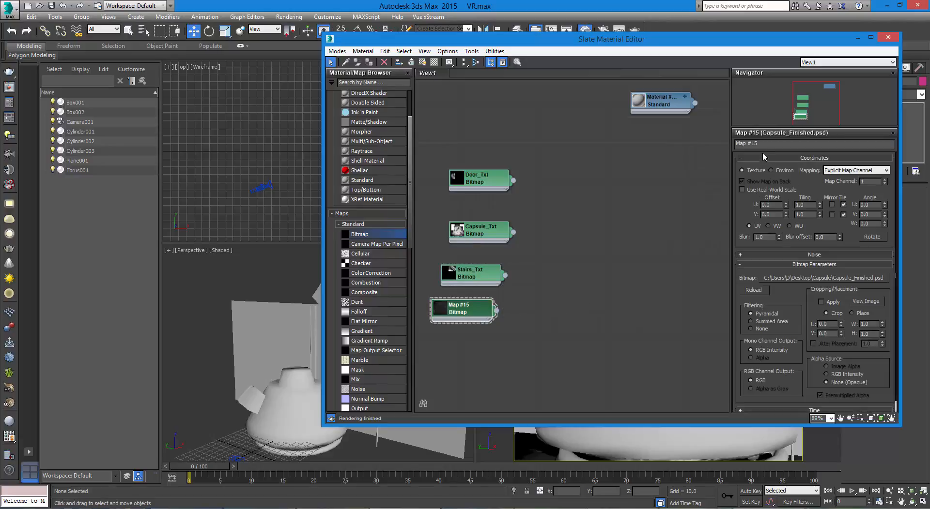
text(Background_Txt)
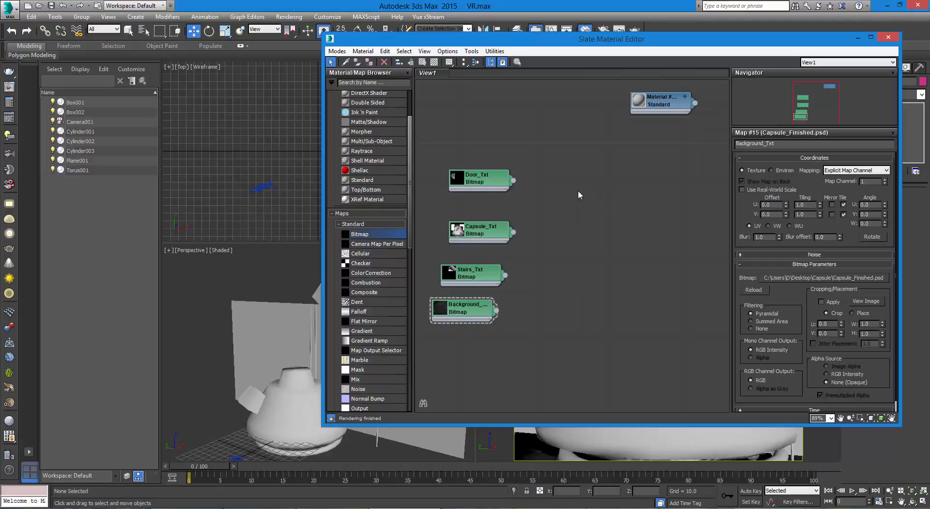
Step: Align the four bitmap nodes in an evenly spaced vertical column, ordered Door, Capsule, Stairs, Background
scroll(612, 248, down, 1)
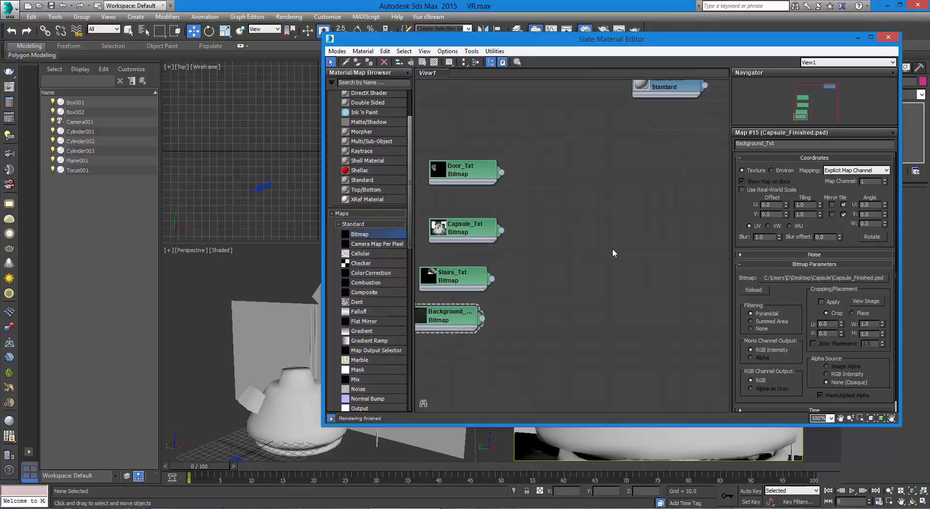
drag(495, 187, 471, 178)
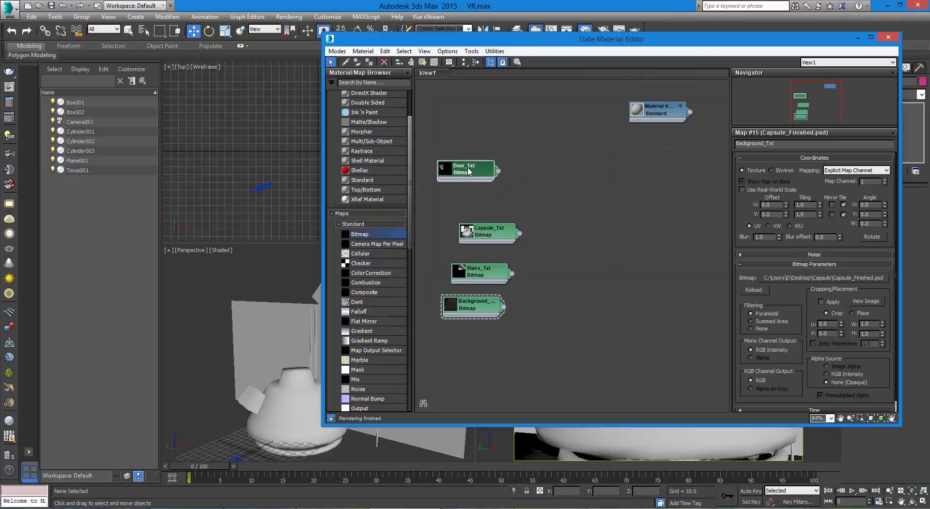
drag(490, 232, 466, 208)
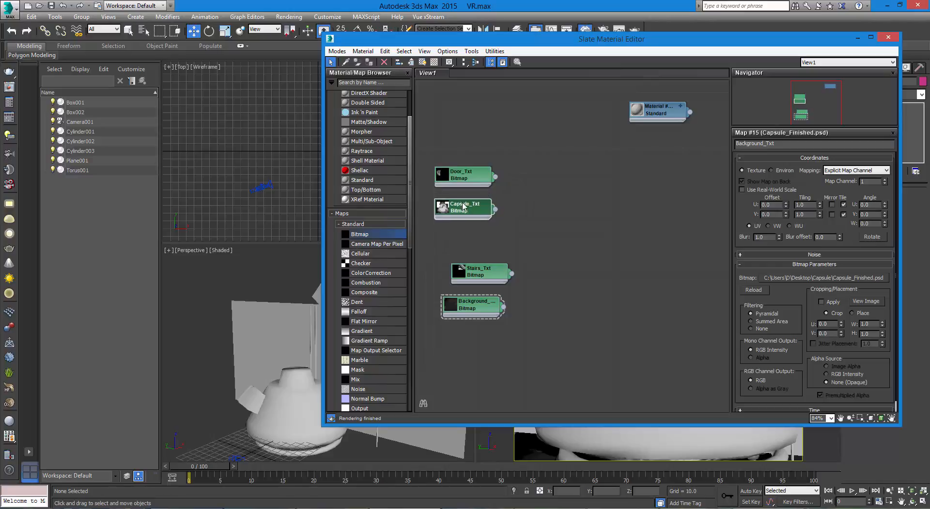
drag(488, 279, 472, 247)
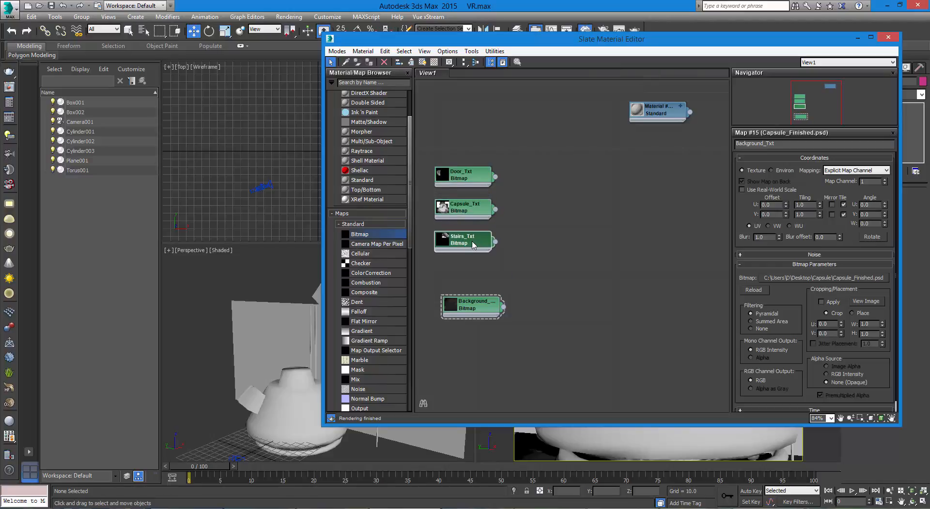
drag(482, 305, 473, 272)
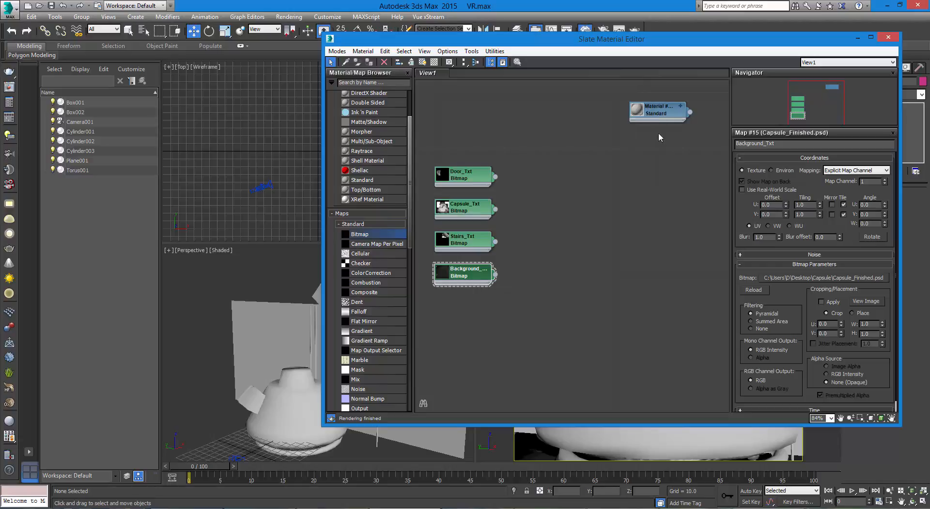
Step: Nudge the existing Standard material node down, then shift the Slate Material Editor window left and make it wider and shorter
drag(654, 109, 664, 125)
drag(652, 42, 560, 54)
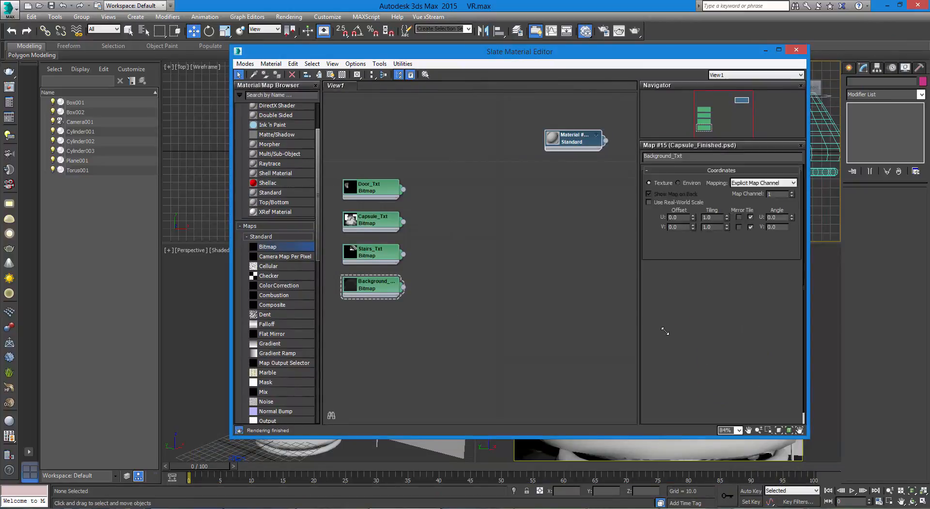
drag(665, 332, 836, 390)
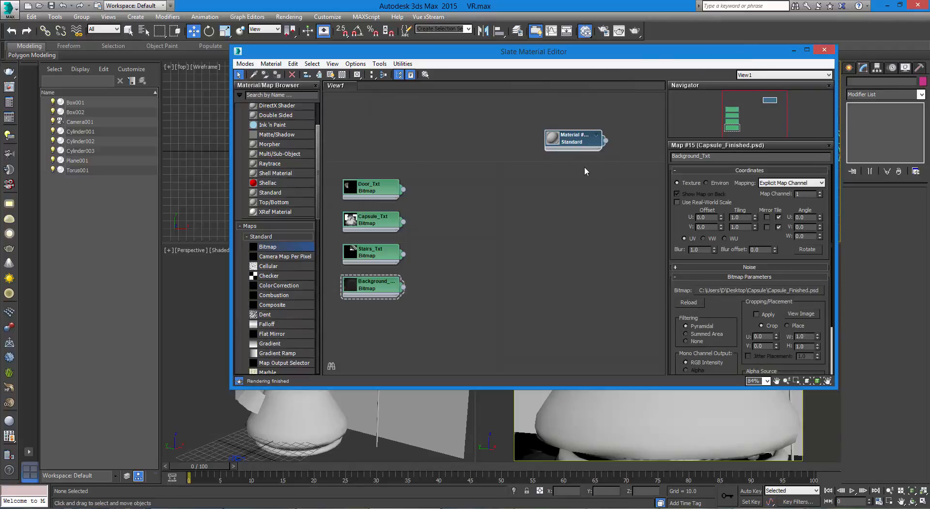
drag(412, 152, 329, 360)
drag(452, 125, 331, 332)
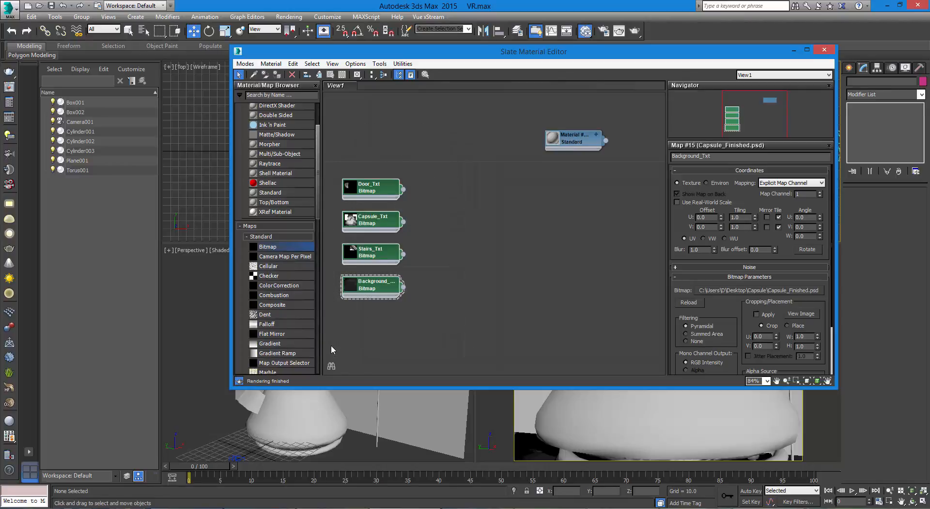
drag(409, 193, 322, 348)
Step: Add four new Standard material nodes to the right of the bitmap column
drag(266, 194, 449, 185)
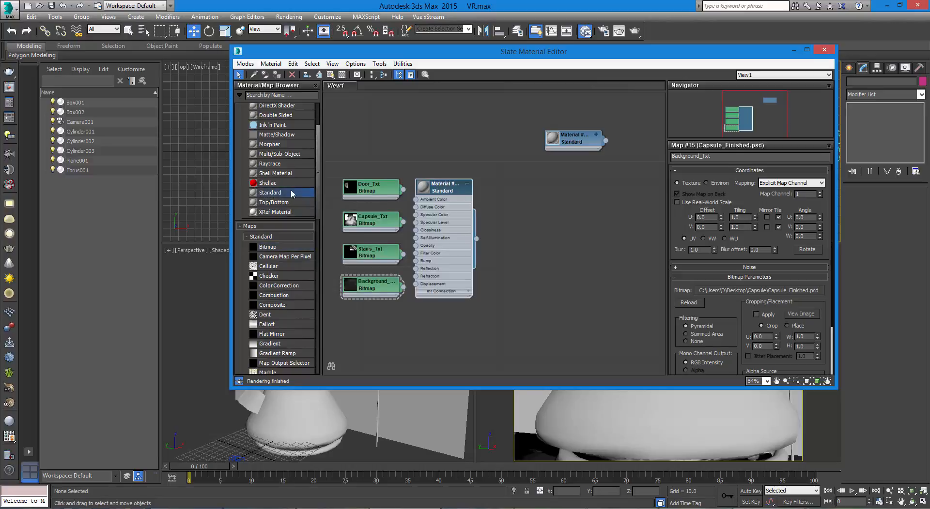
click(518, 207)
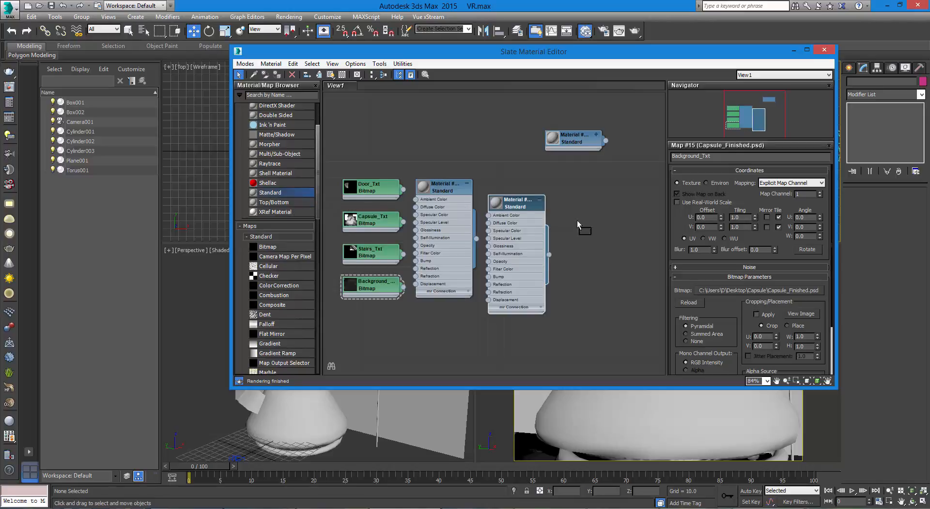
click(591, 225)
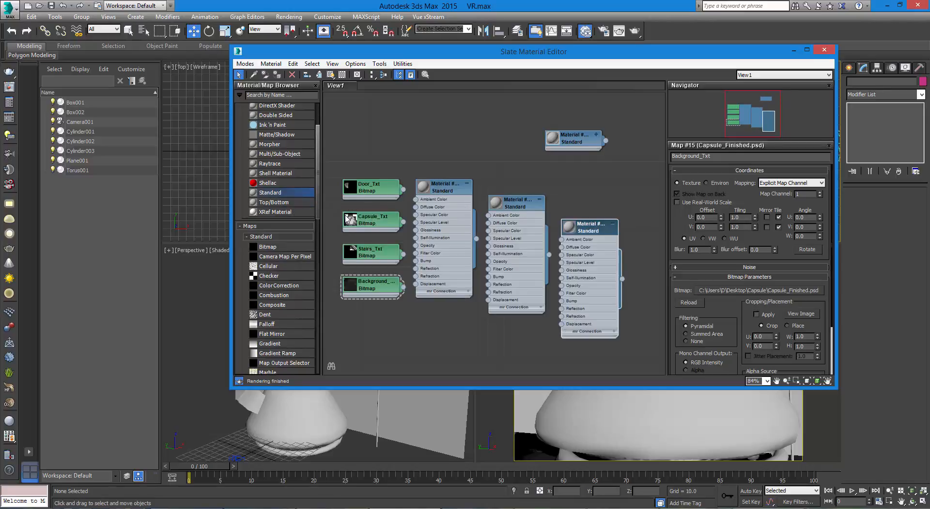
click(632, 237)
Step: Arrange the four new Standard materials in a two-by-two grid beside the bitmaps, with the original material moved clear of them
drag(541, 151, 589, 135)
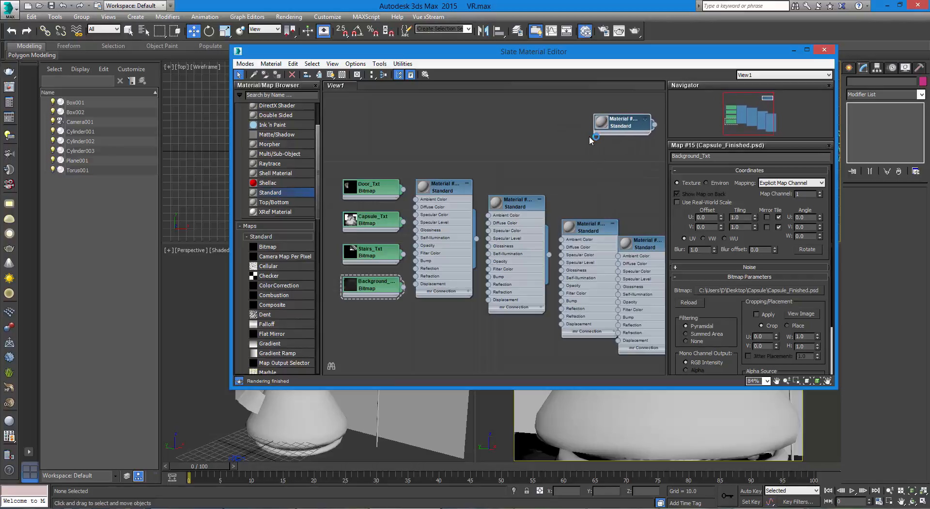
drag(443, 189, 467, 116)
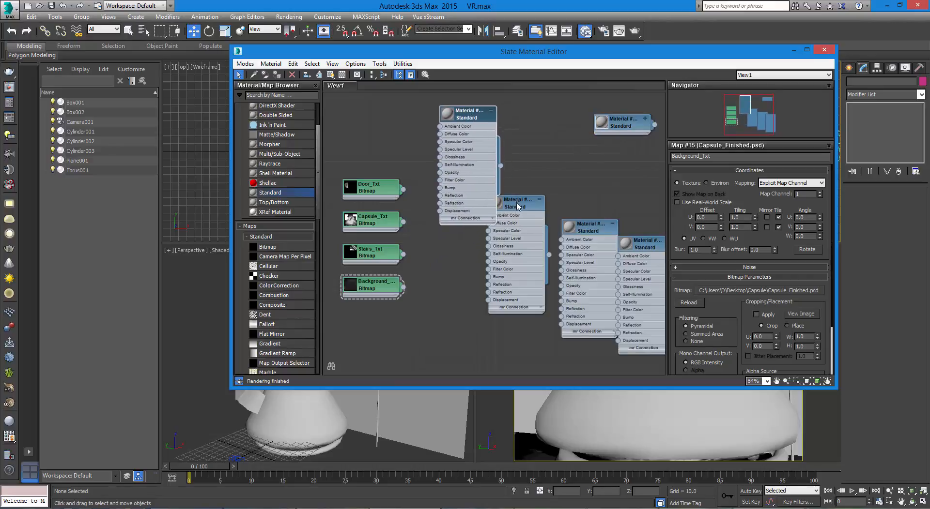
drag(518, 206, 469, 246)
drag(583, 227, 542, 113)
drag(644, 246, 546, 247)
mouse_move(550, 112)
mouse_down()
mouse_move(553, 123)
mouse_move(543, 111)
mouse_up()
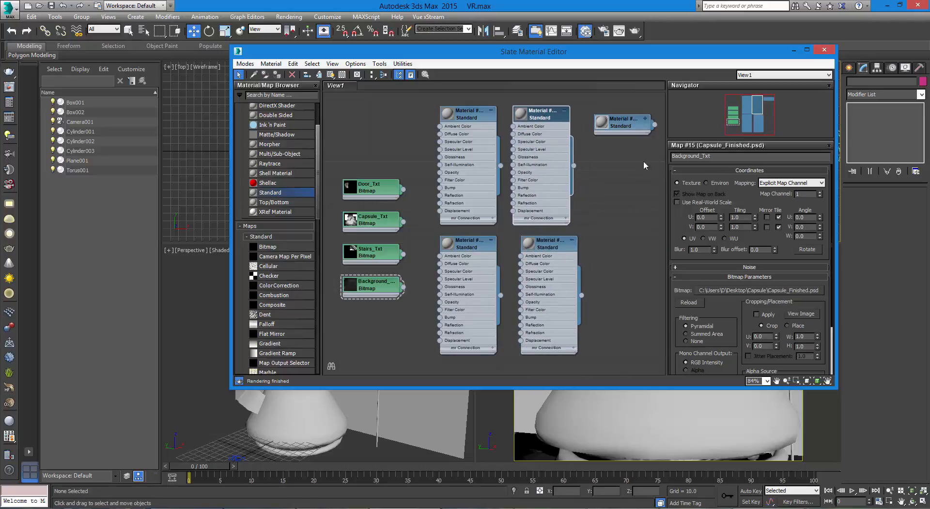
Step: Rename the upper two new Standard materials, the first as Door_Shader and the one to its right as Capsule_shader
mouse_move(468, 116)
mouse_down()
mouse_move(456, 115)
mouse_move(465, 115)
mouse_up()
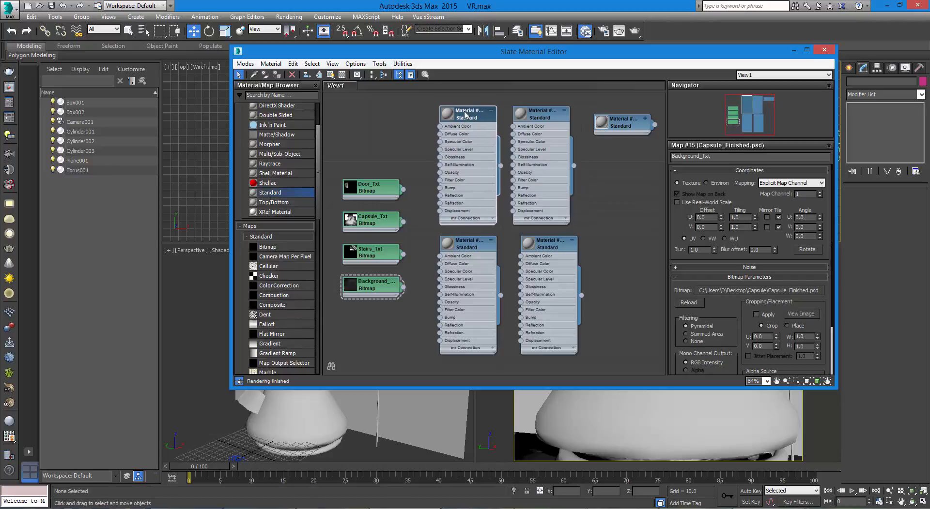
double_click(465, 115)
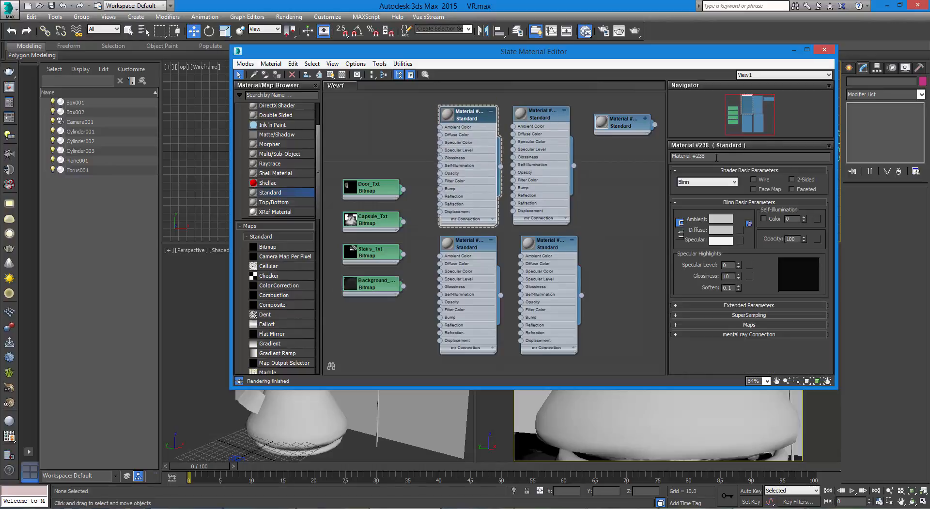
click(716, 158)
text(Door_Shader)
key(Return)
click(547, 117)
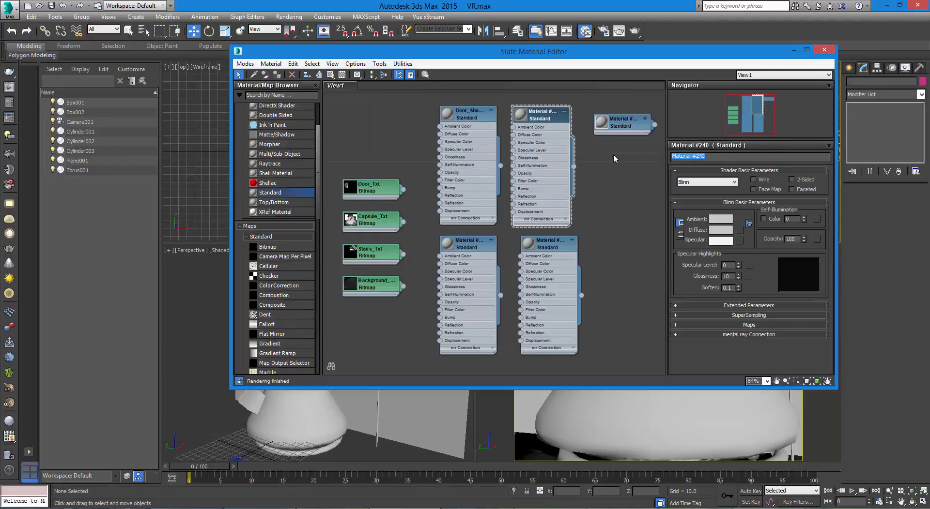
text(Capsule_shader)
key(Return)
Step: Rename the lower two new Standard materials, the first as Stairs_Shader and the one to its right as Background_Shader
click(471, 243)
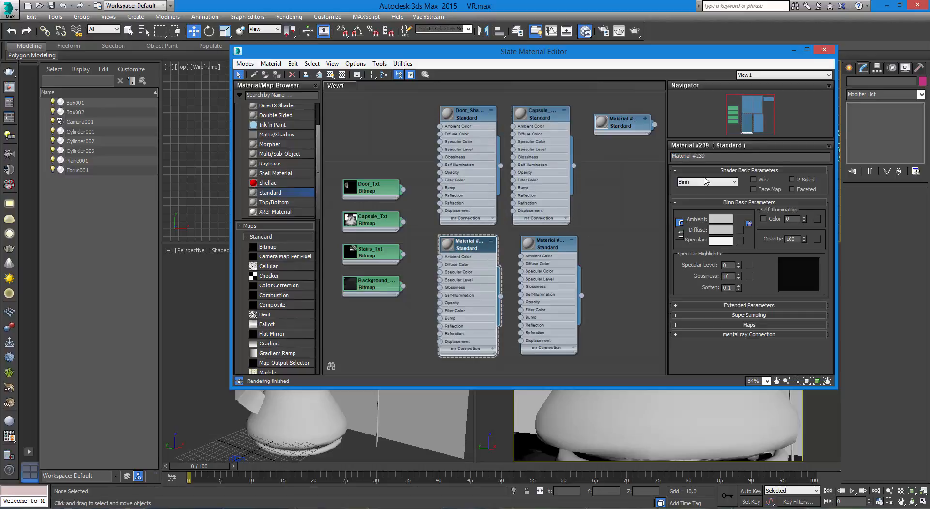
text(Stairs_Shader)
key(Return)
click(547, 248)
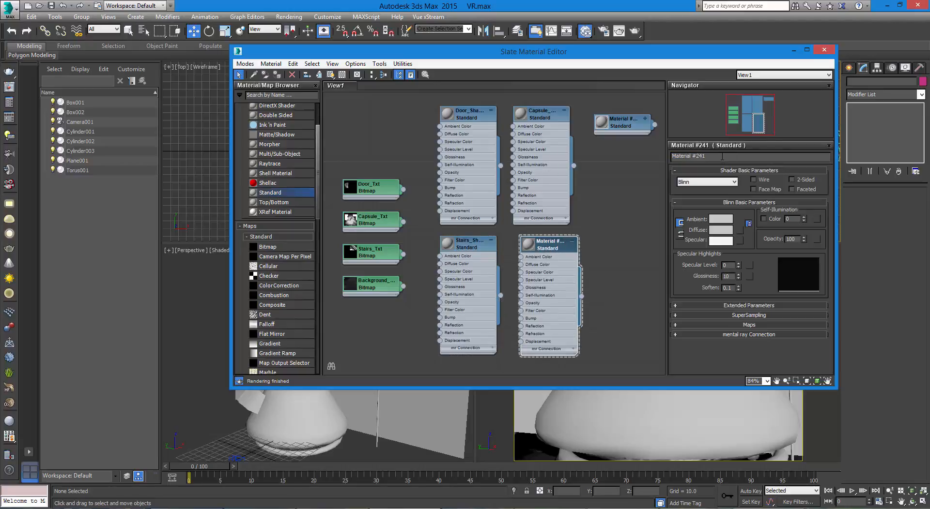
text(Background_Shader_)
key(Return)
Step: Move the material editor window off the right viewports and line up the Door, Stairs, Background and Capsule shaders in a row below the bitmap column
drag(627, 56, 478, 34)
mouse_move(687, 161)
mouse_down()
mouse_move(648, 159)
mouse_move(688, 155)
mouse_up()
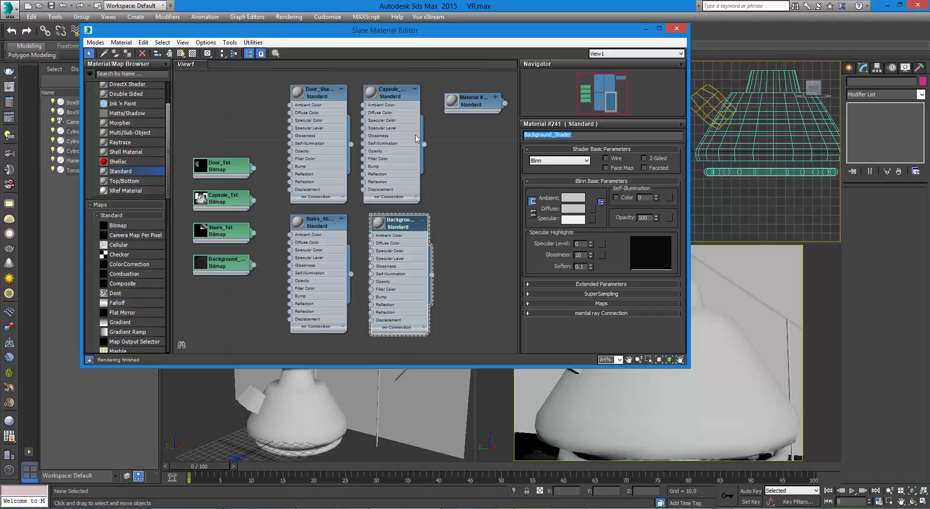
drag(394, 98, 449, 203)
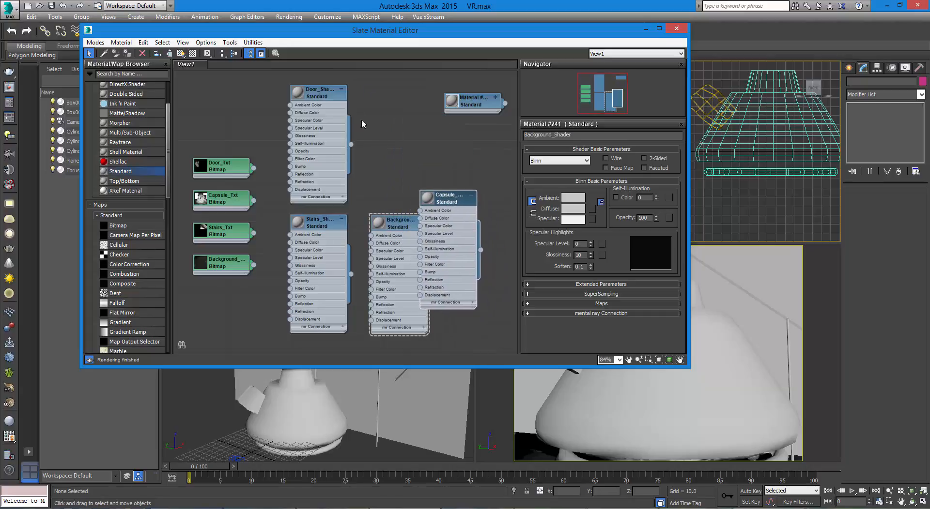
drag(321, 97, 196, 265)
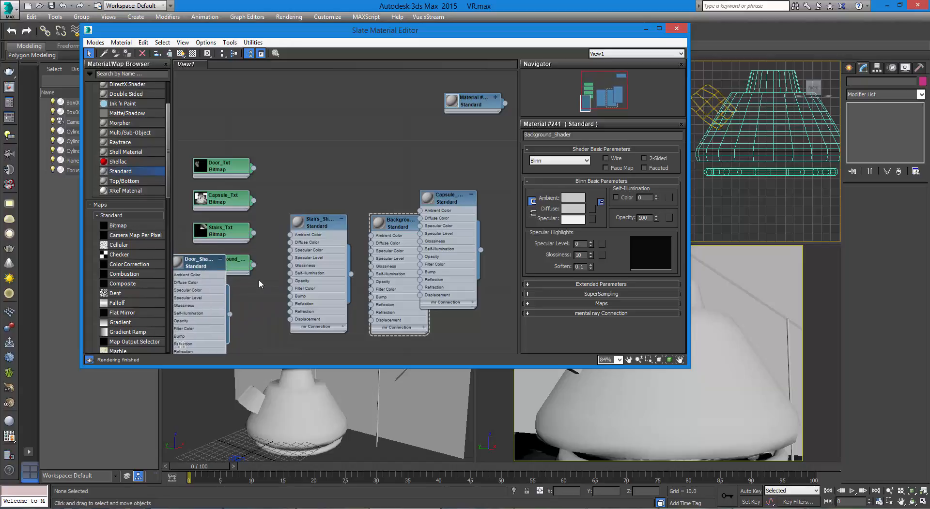
drag(269, 284, 268, 94)
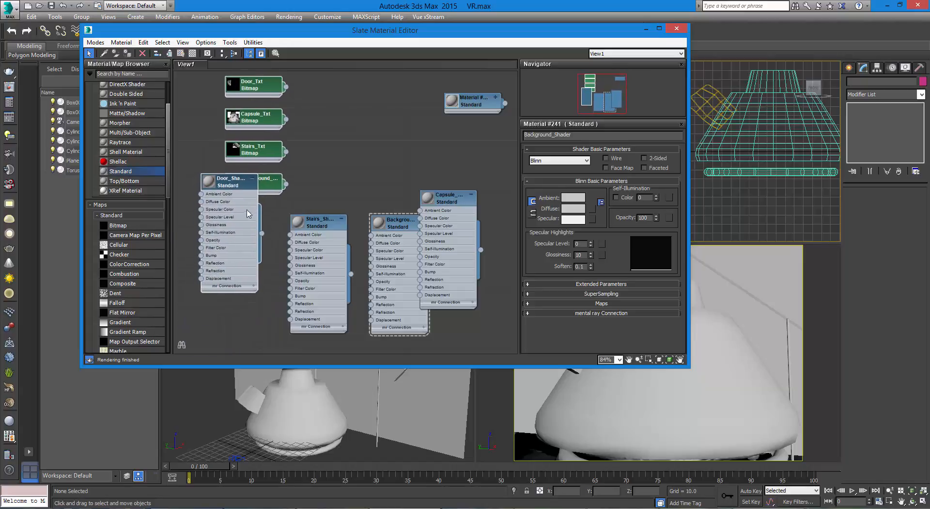
drag(234, 192, 234, 232)
drag(458, 204, 489, 227)
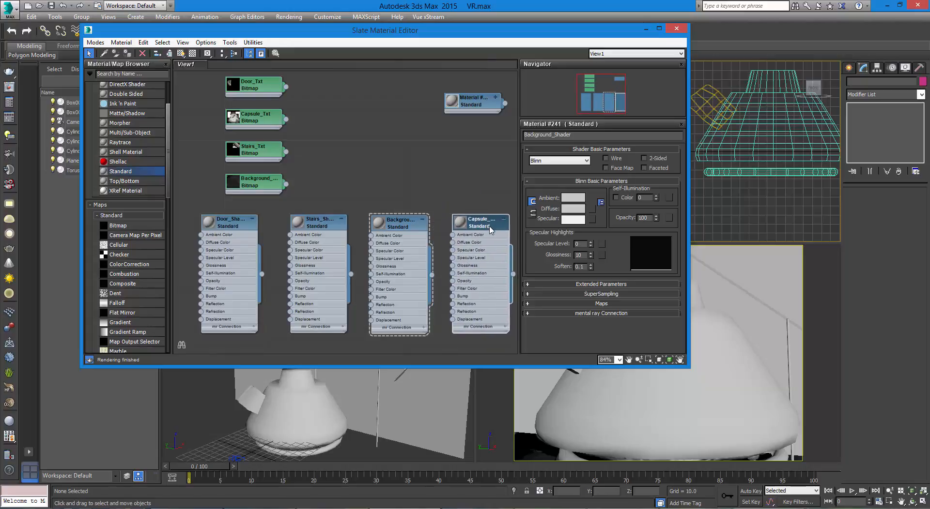